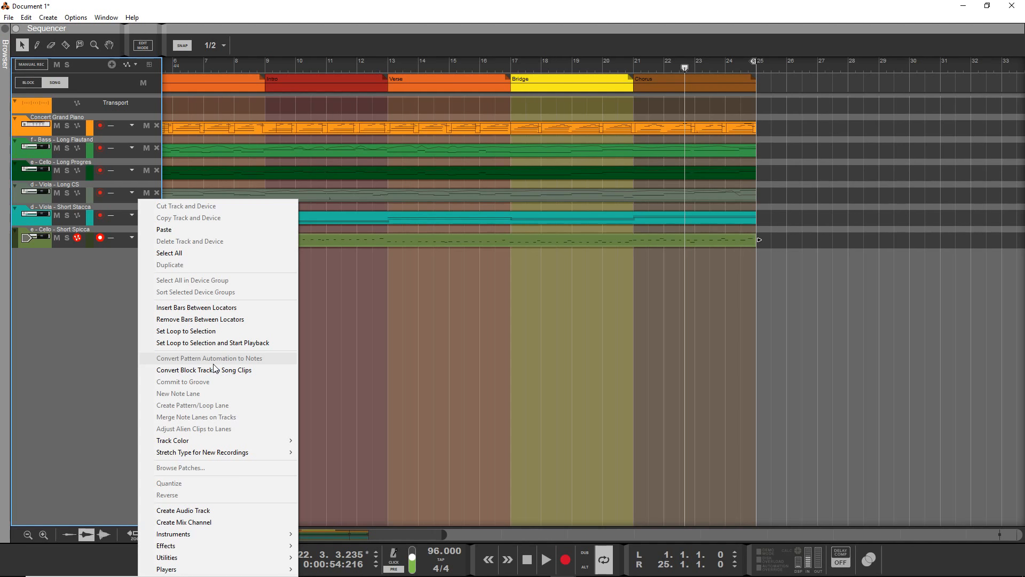
Move the playhead to bar 9, at the second Intro, and start playback of the song.
click(264, 52)
click(264, 65)
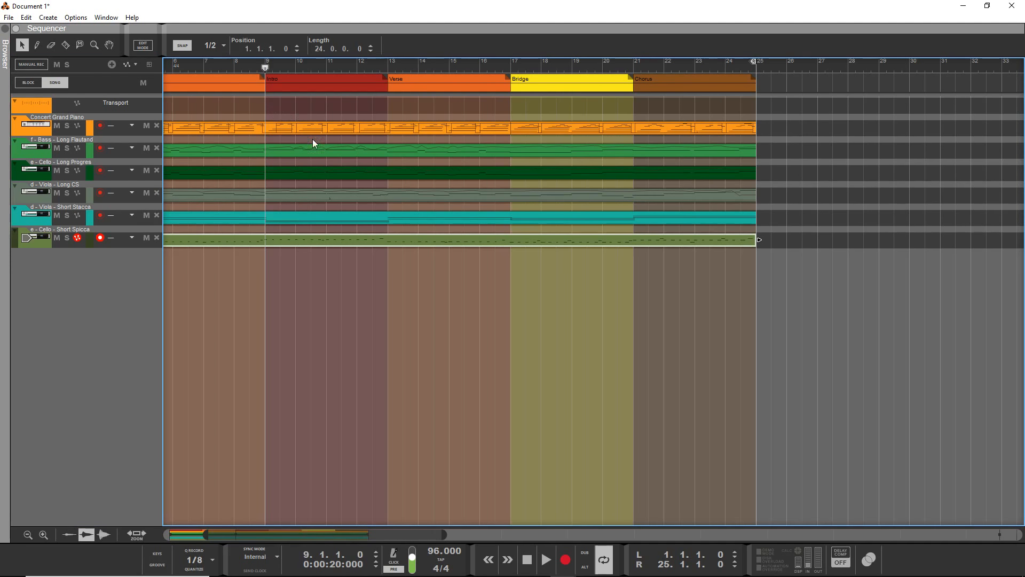
scroll(321, 147, left, 5)
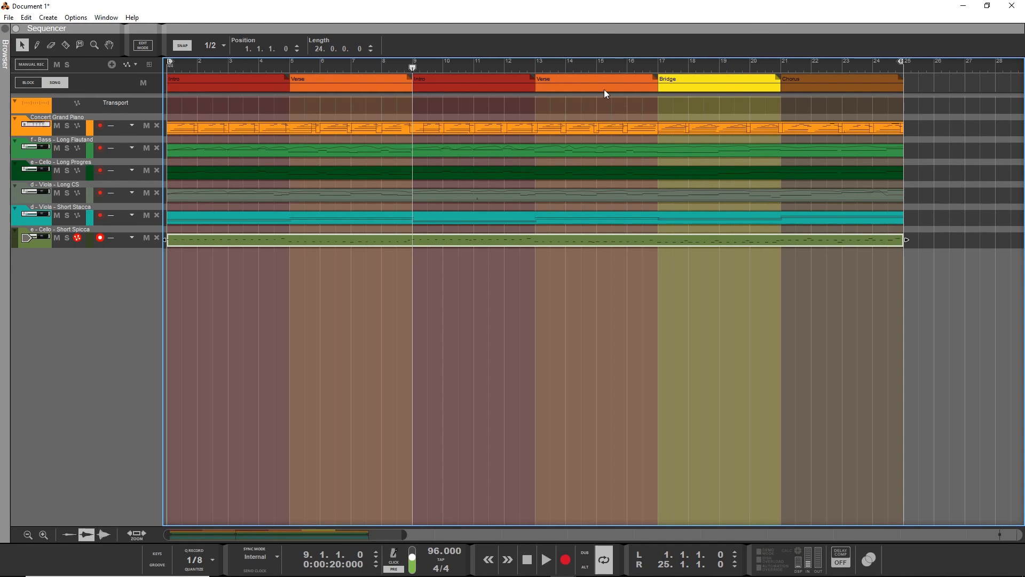
click(544, 559)
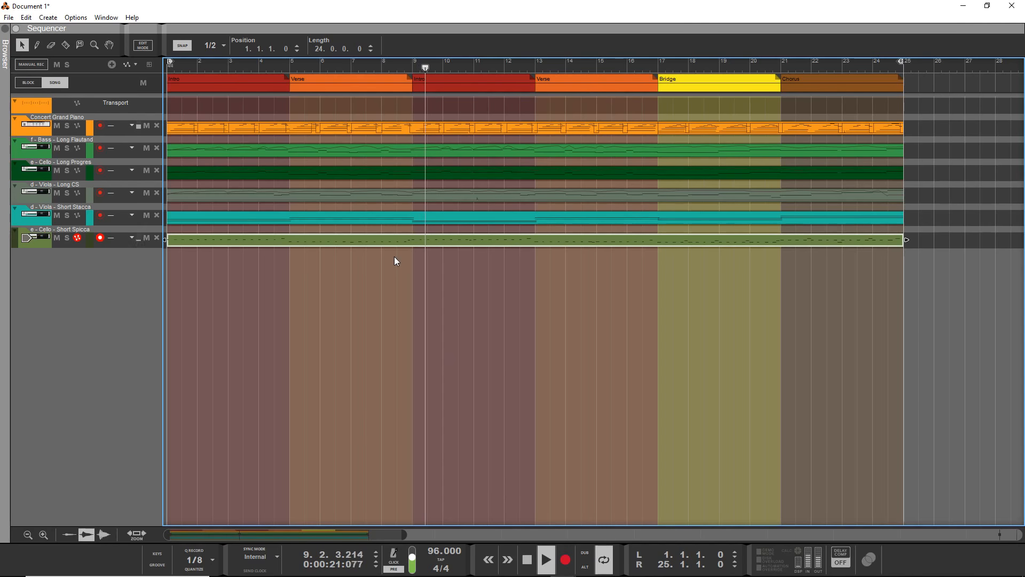
In the mixer, lower the faders of the d - Viola Short and e - Cello Short channels slightly.
key(F5)
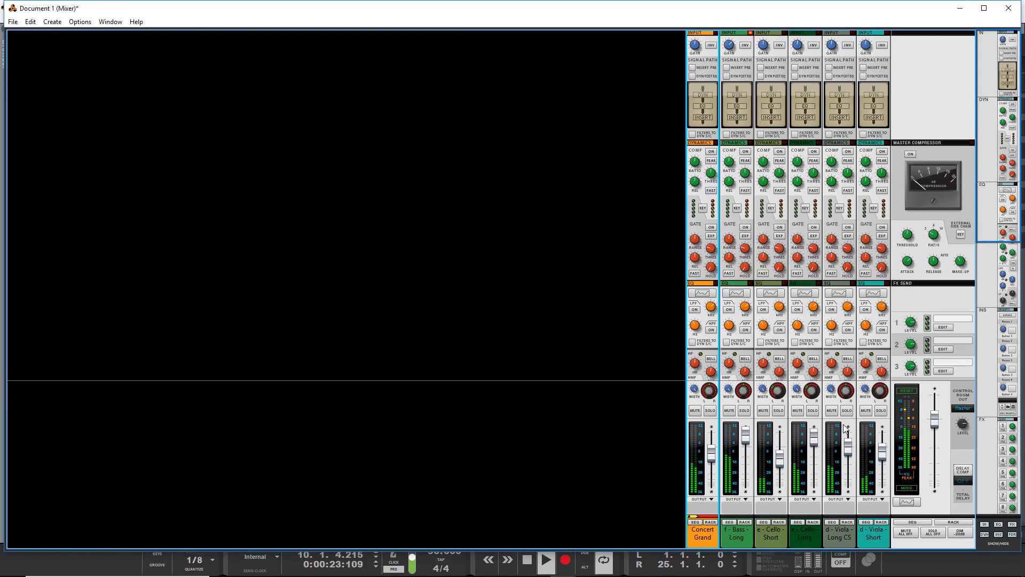
mouse_move(881, 448)
mouse_down()
mouse_move(880, 465)
mouse_move(881, 452)
mouse_up()
drag(783, 459, 783, 462)
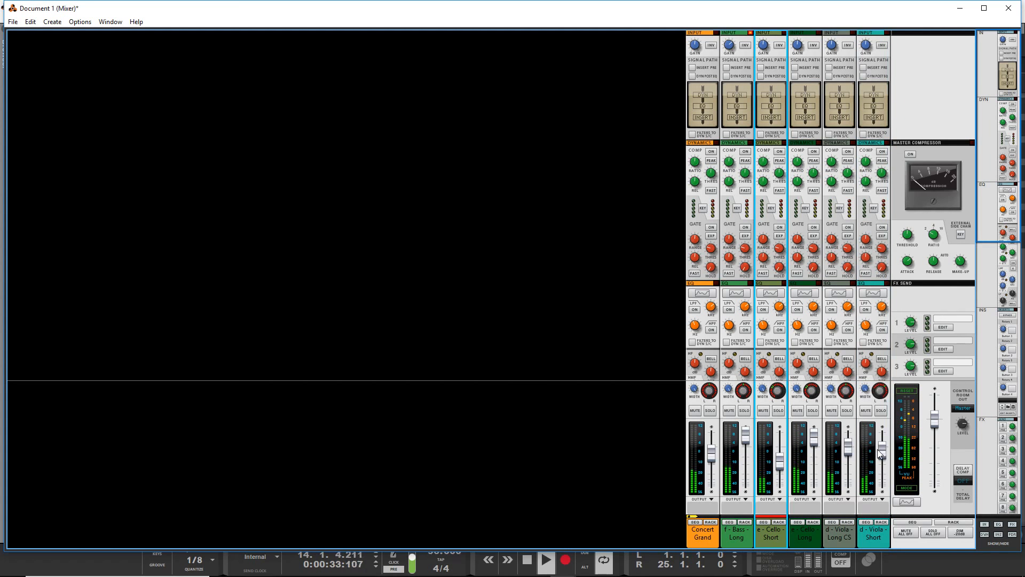
drag(881, 455, 882, 458)
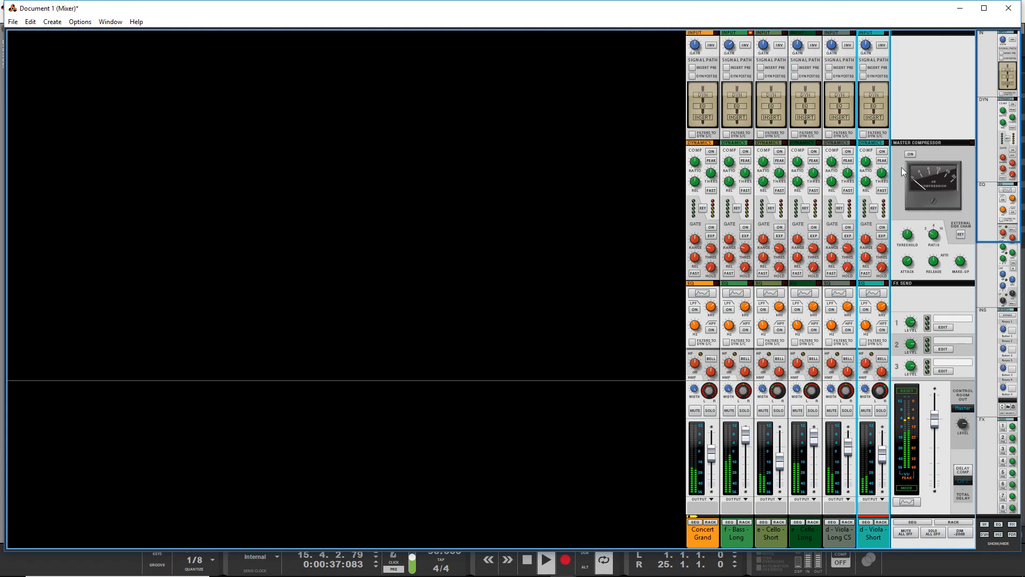
Turn on the master compressor, adjust its threshold, and return to the sequencer.
click(902, 265)
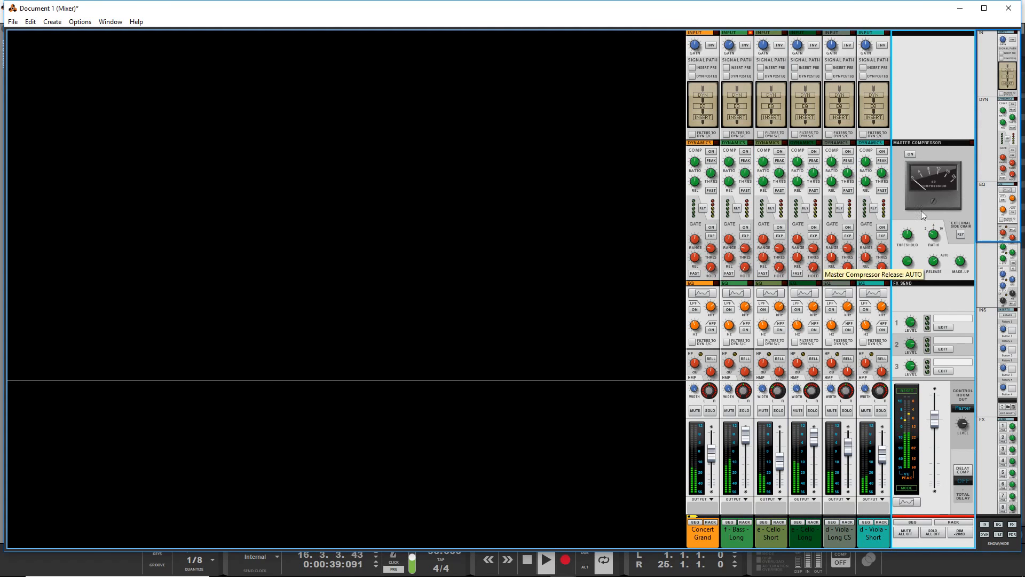
click(911, 155)
drag(907, 238, 906, 246)
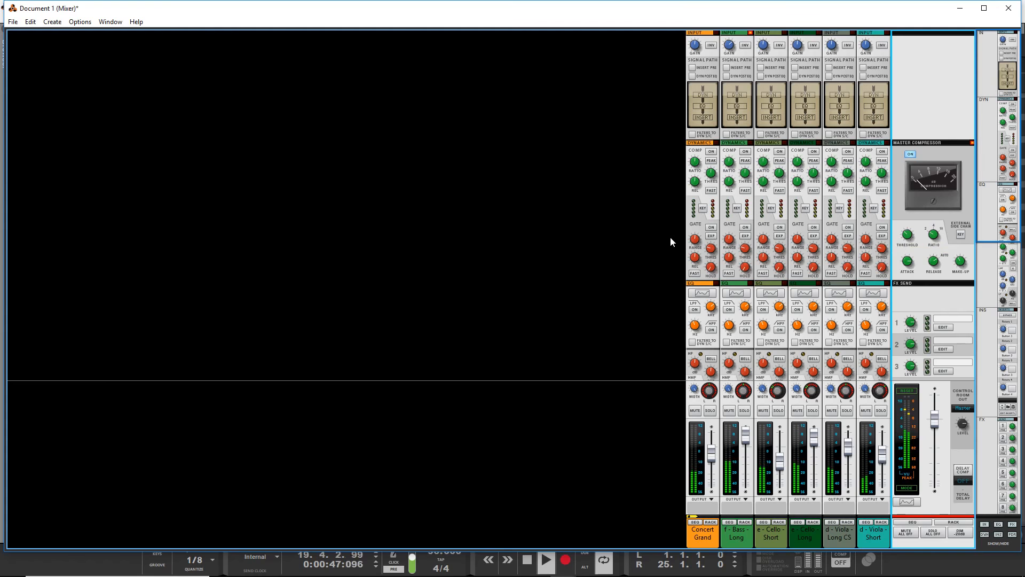
mouse_move(963, 272)
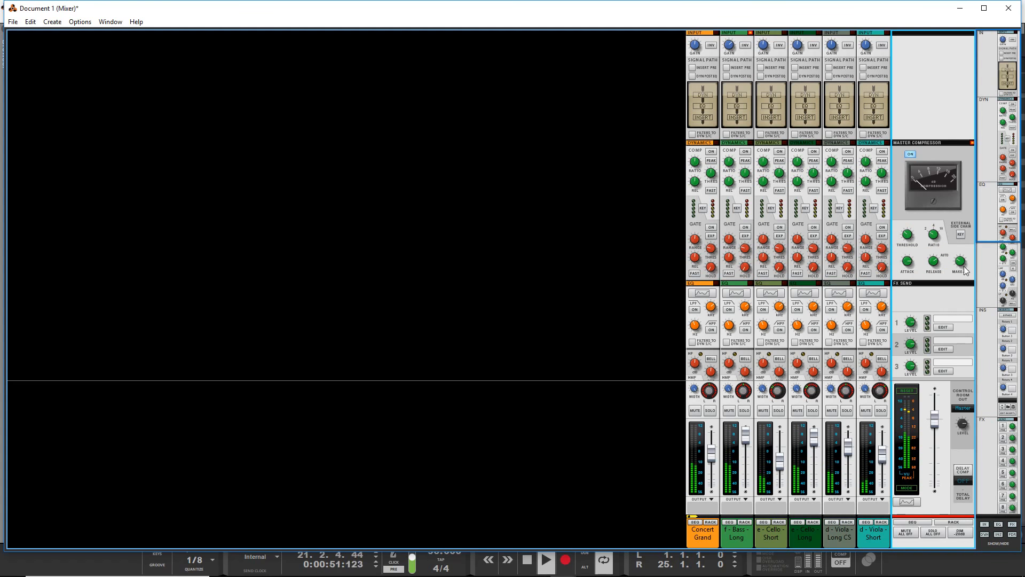
key(F7)
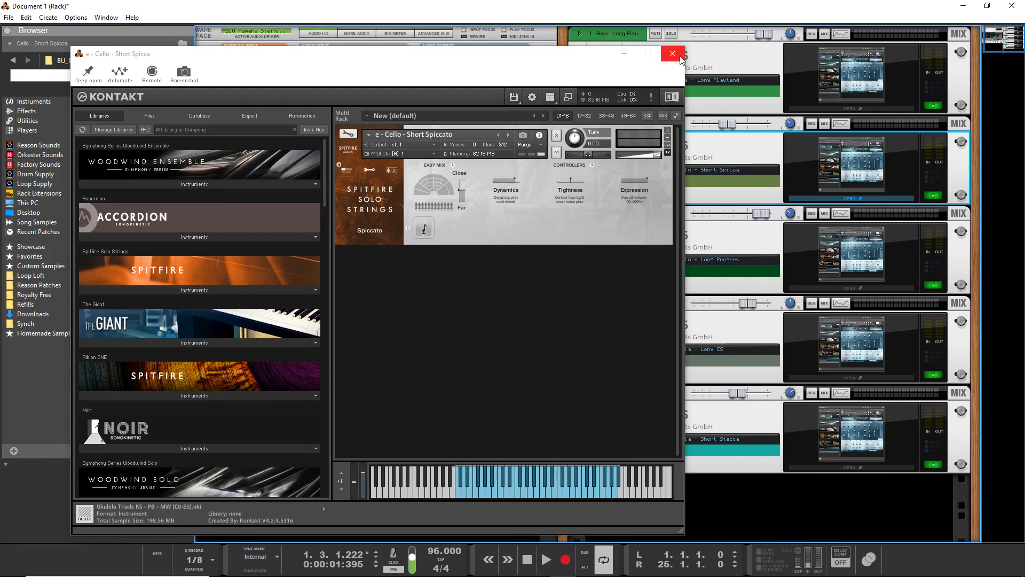
Add a new Kontakt 5 instrument to the rack below the d - Viola Short Stacca device.
click(673, 54)
scroll(435, 363, down, 2)
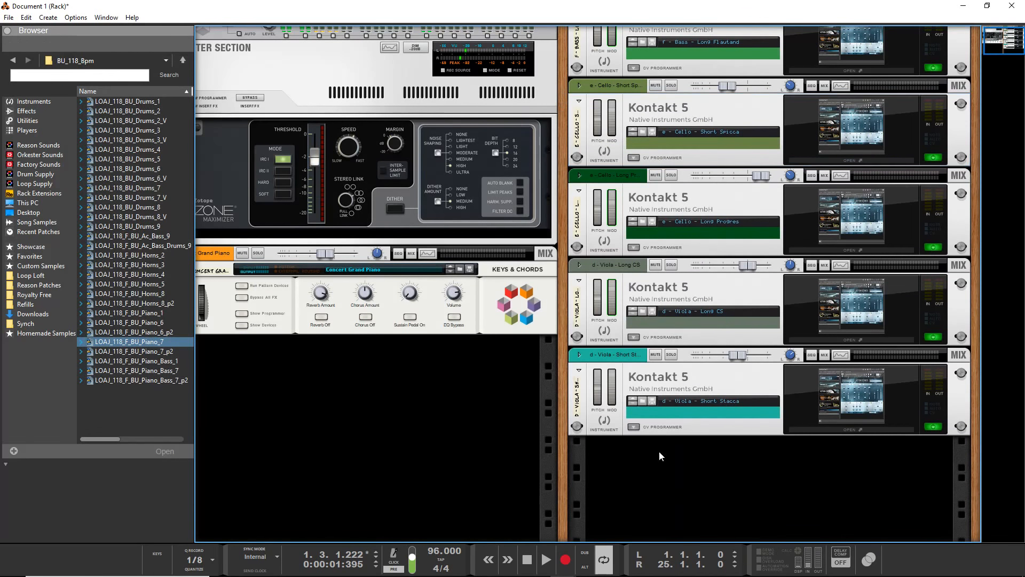
right_click(656, 475)
mouse_move(686, 435)
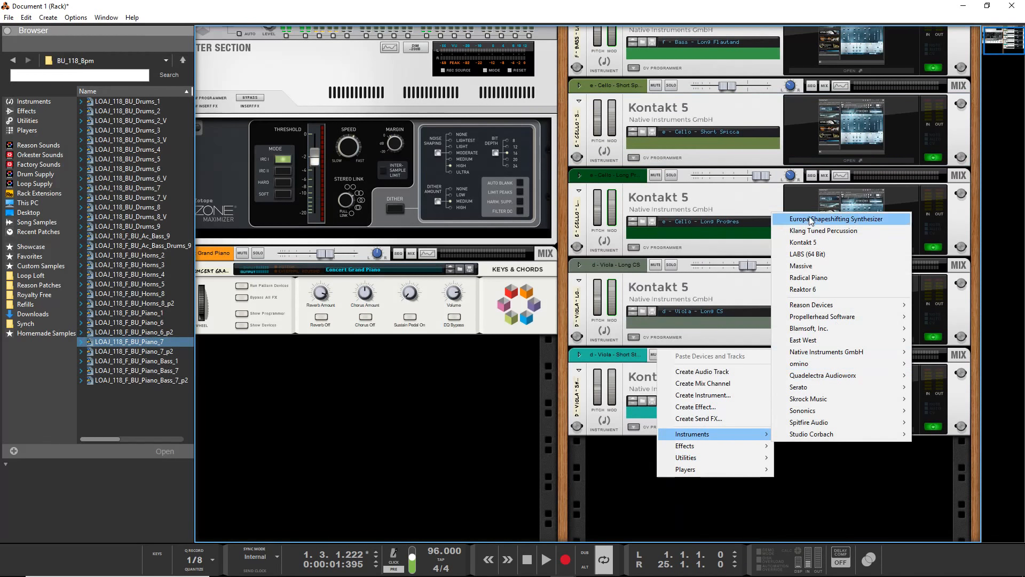
click(802, 243)
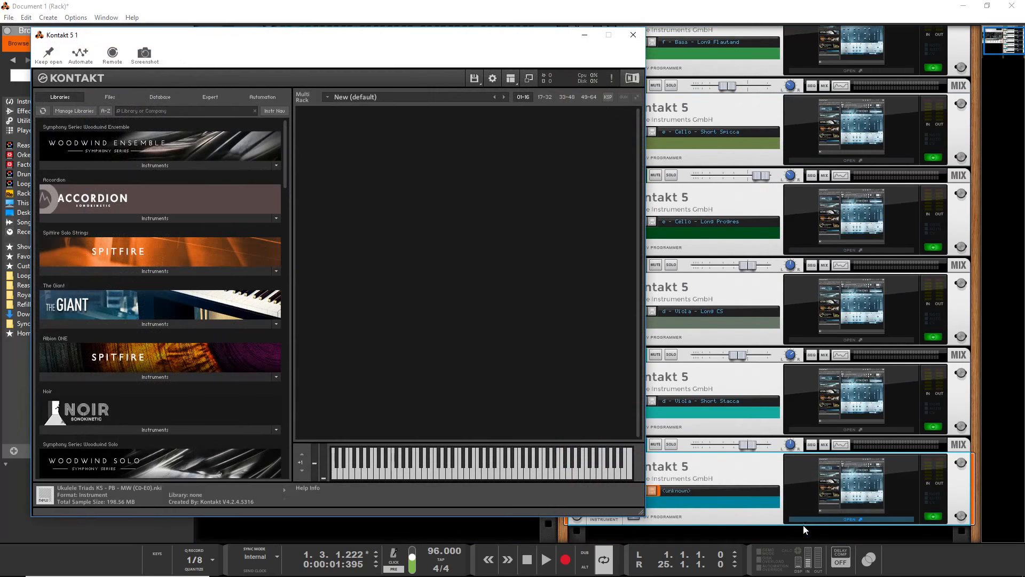
Load b - Violin (1st Desk) - Long Progressive Vib.nki from Spitfire Solo Strings into the new Kontakt instrument and close its window.
click(122, 270)
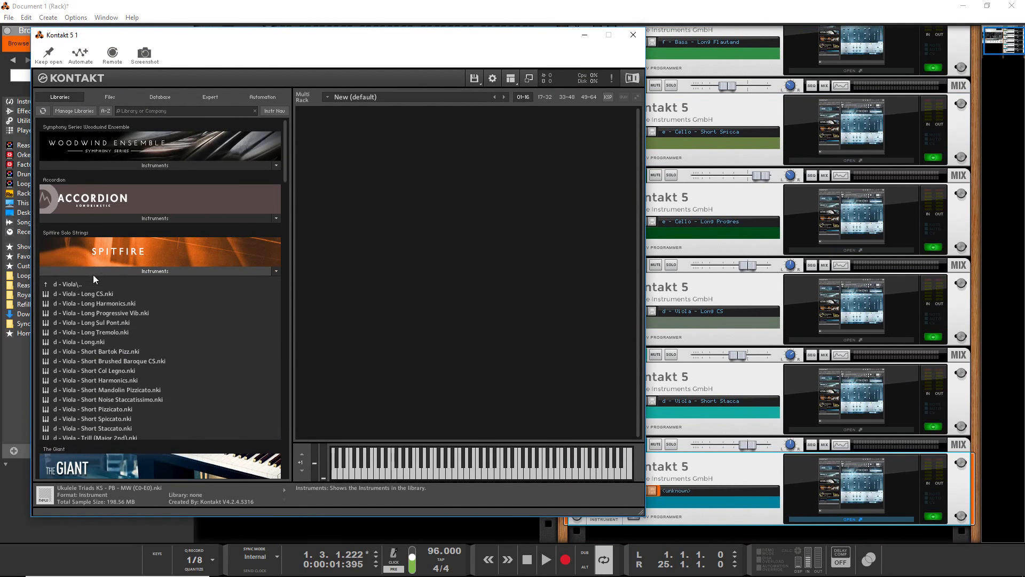
click(75, 284)
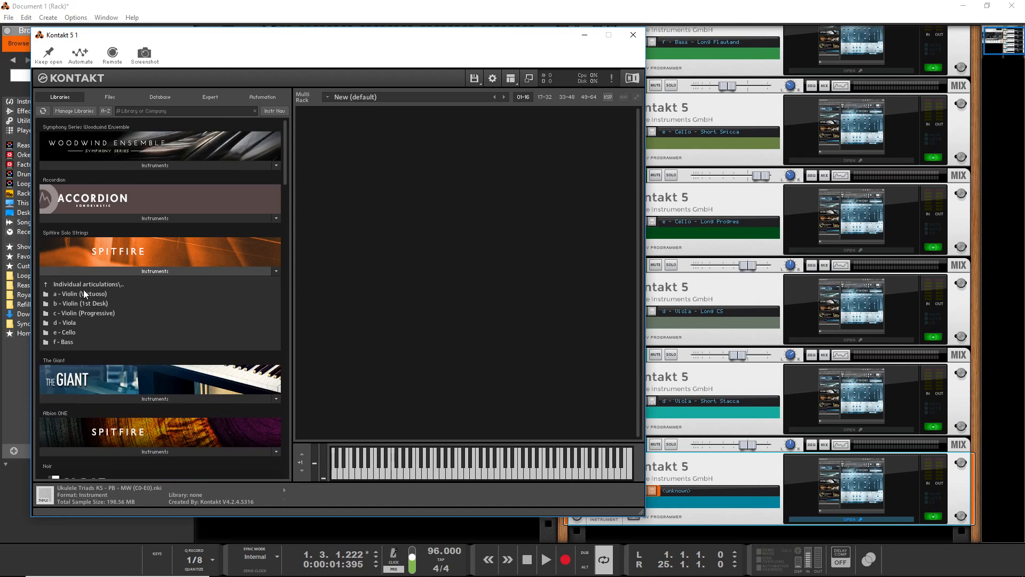
click(82, 302)
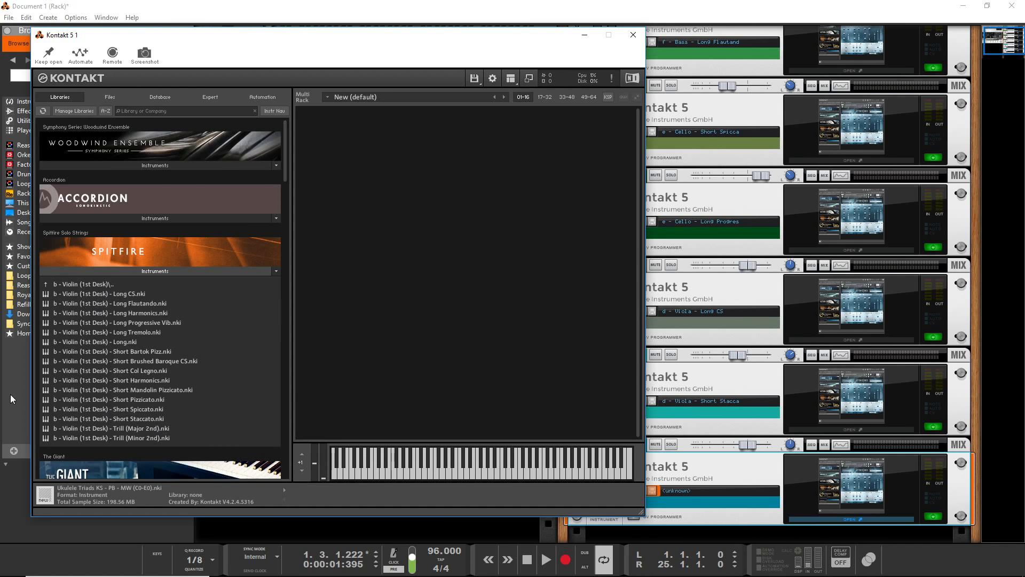
double_click(102, 322)
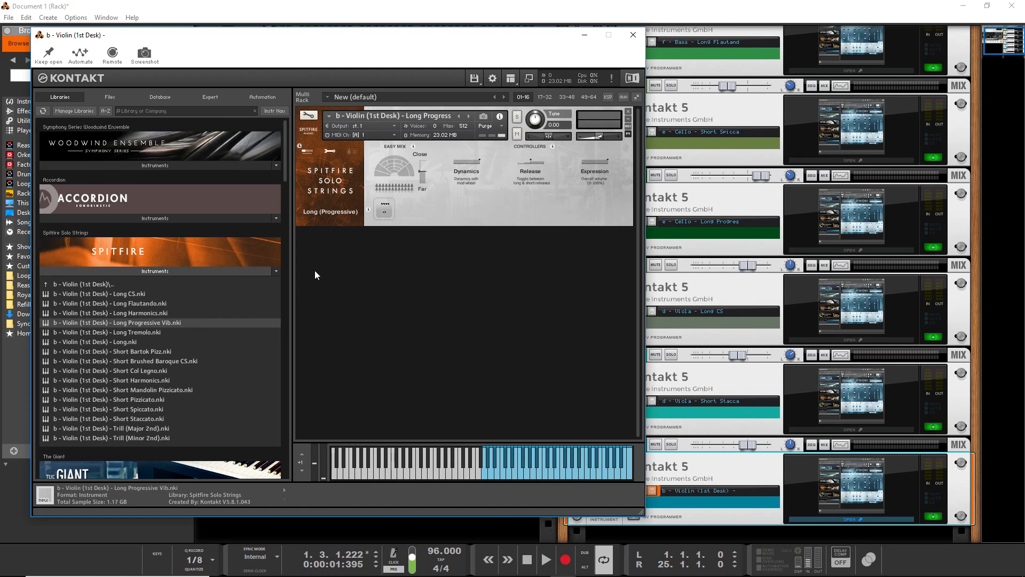
click(633, 35)
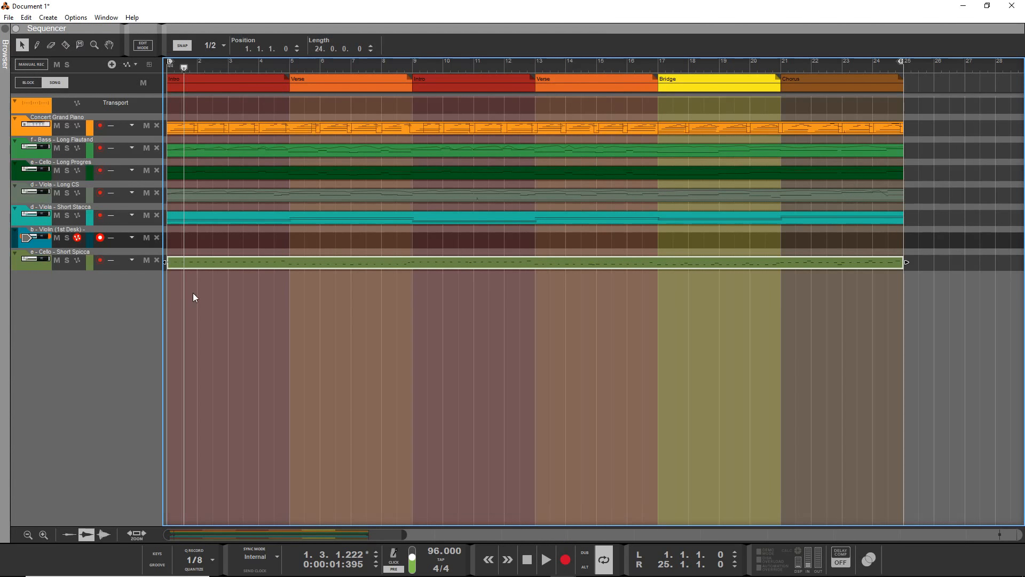
Move the playhead to the start of the song and play the arrangement to about bar 11.
drag(180, 69, 139, 79)
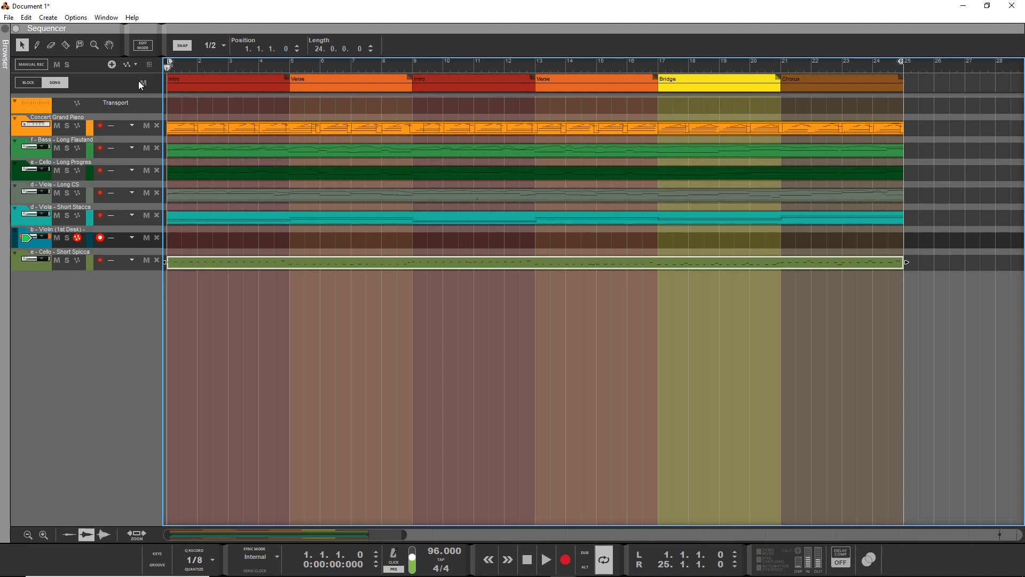
key(F5)
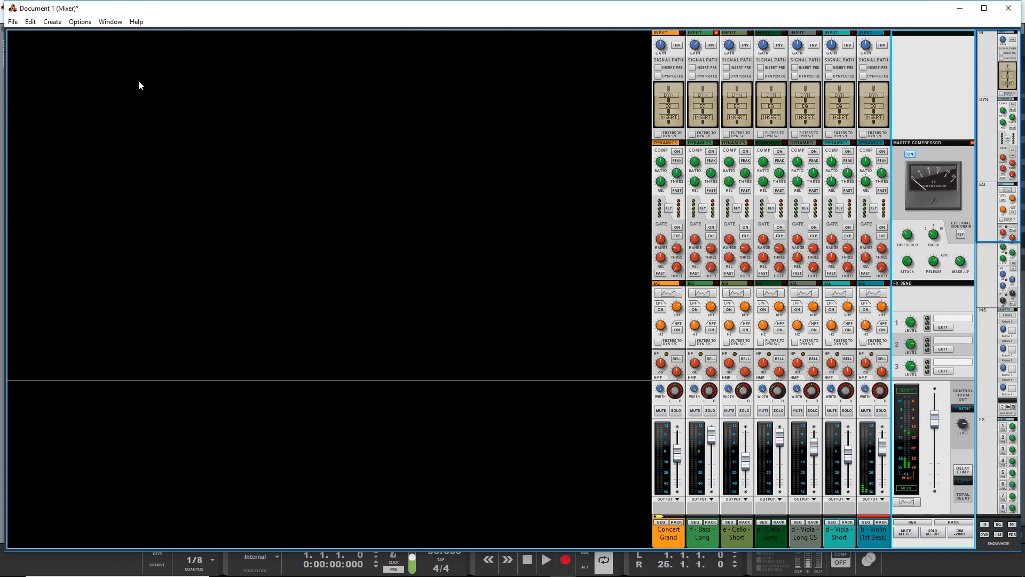
key(F7)
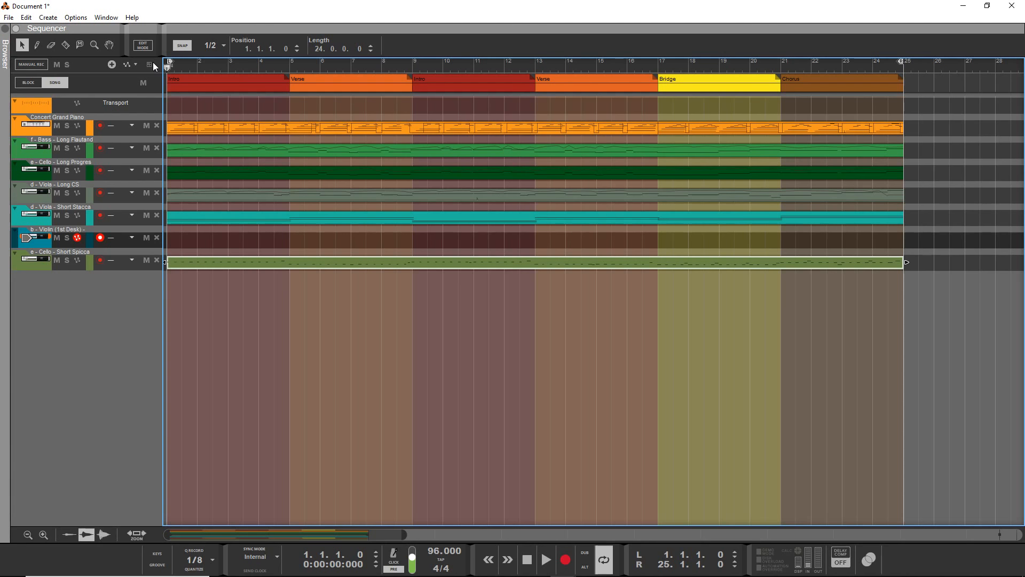
key(space)
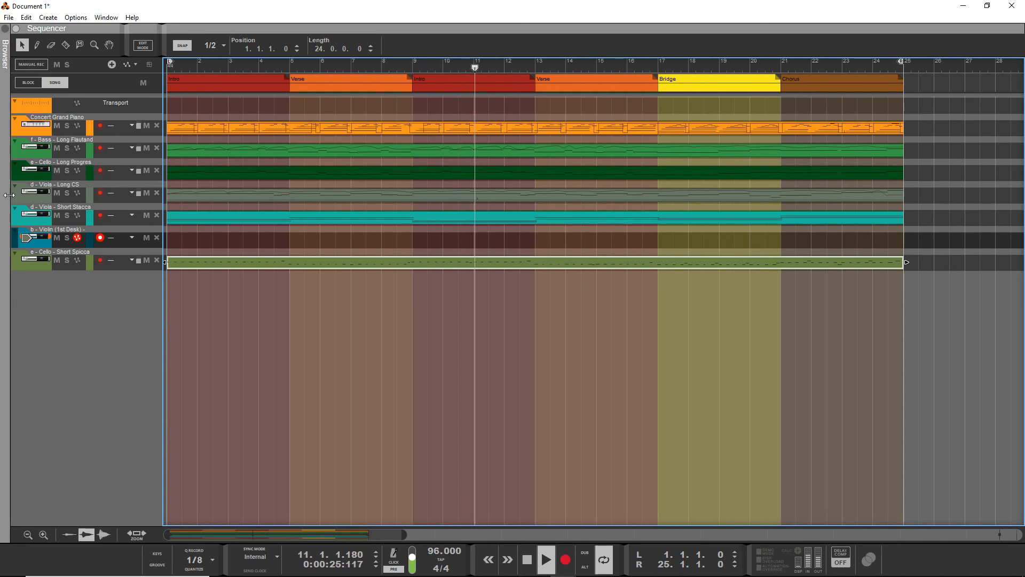
key(space)
Mute the e - Cello Short and d - Viola Short tracks and return the playhead to the song's start.
click(57, 260)
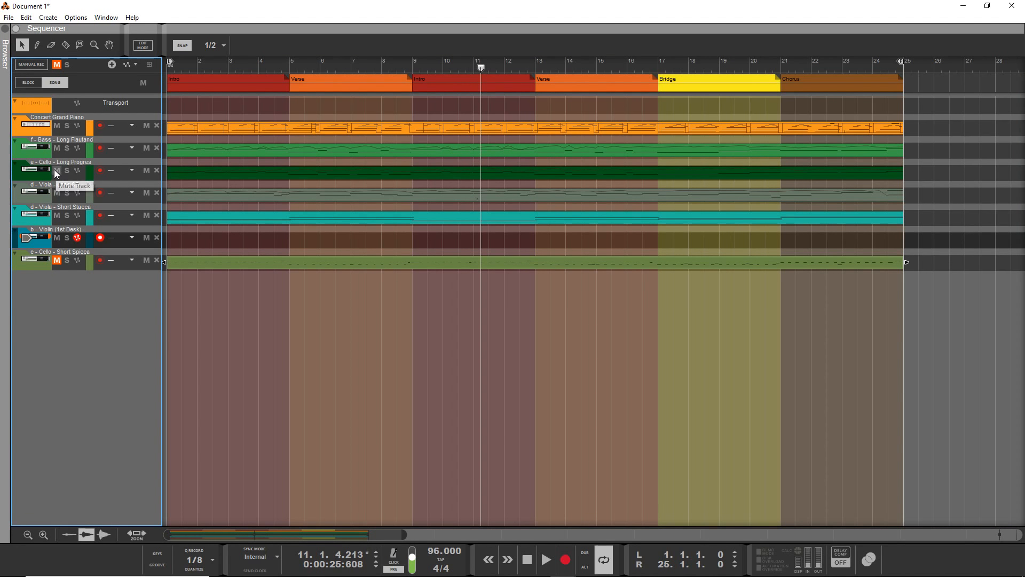
click(57, 215)
drag(197, 69, 74, 81)
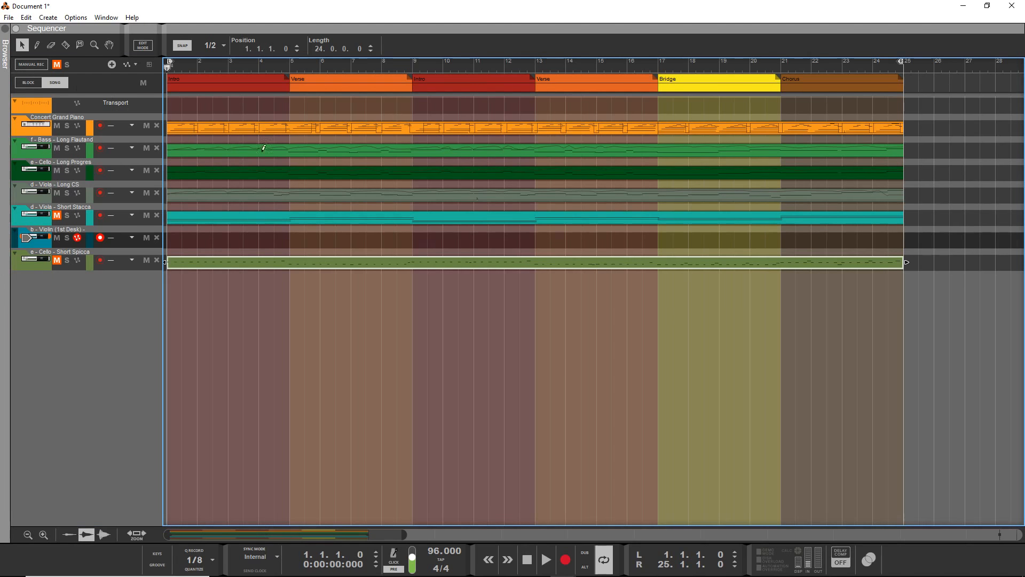
In the mixer, adjust the b - Violin (1st Desk) channel's pan and set the d - Viola Long CS channel's pan to -100.
key(alt+Tab)
key(alt+Tab)
key(alt+shift+Tab)
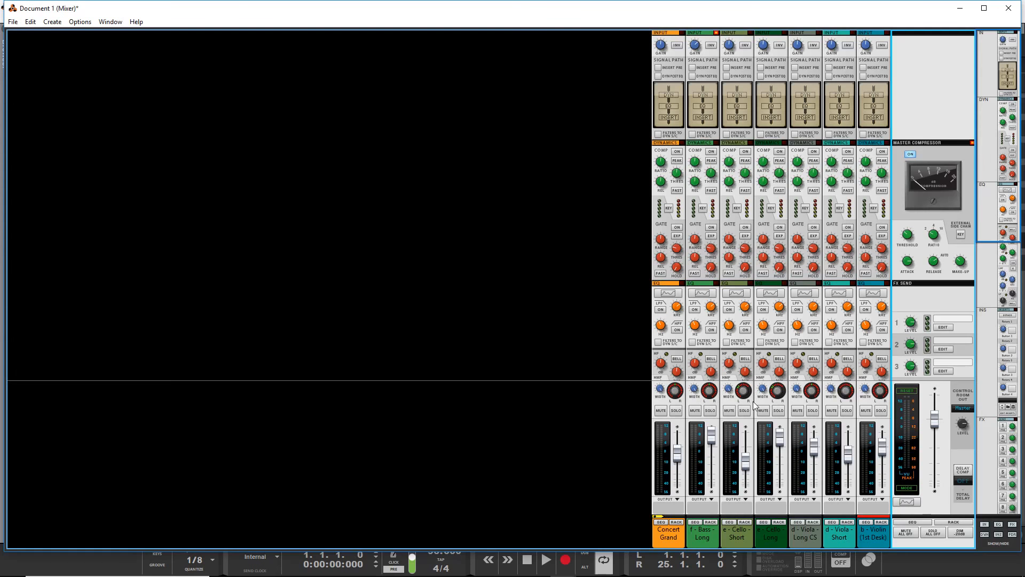
mouse_move(888, 396)
mouse_down()
mouse_move(889, 348)
mouse_move(868, 352)
mouse_up()
click(847, 390)
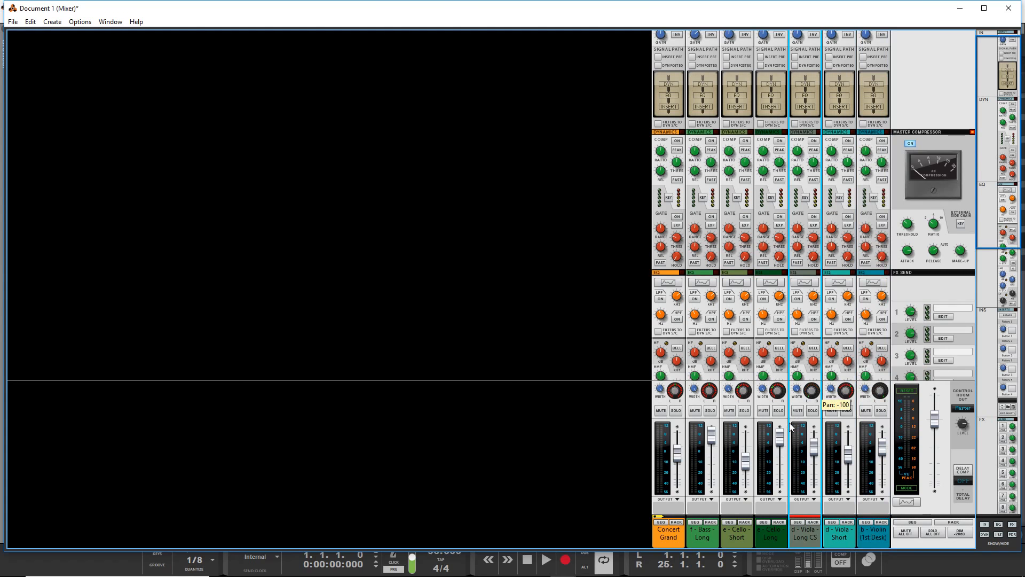
Return to the sequencer and play the looped song through with the short strings muted.
key(F7)
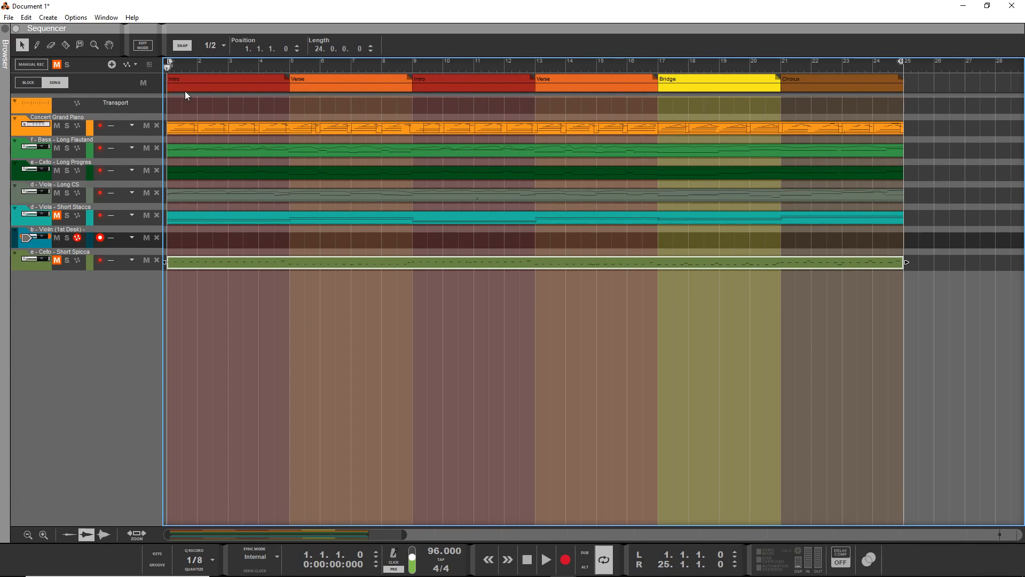
key(space)
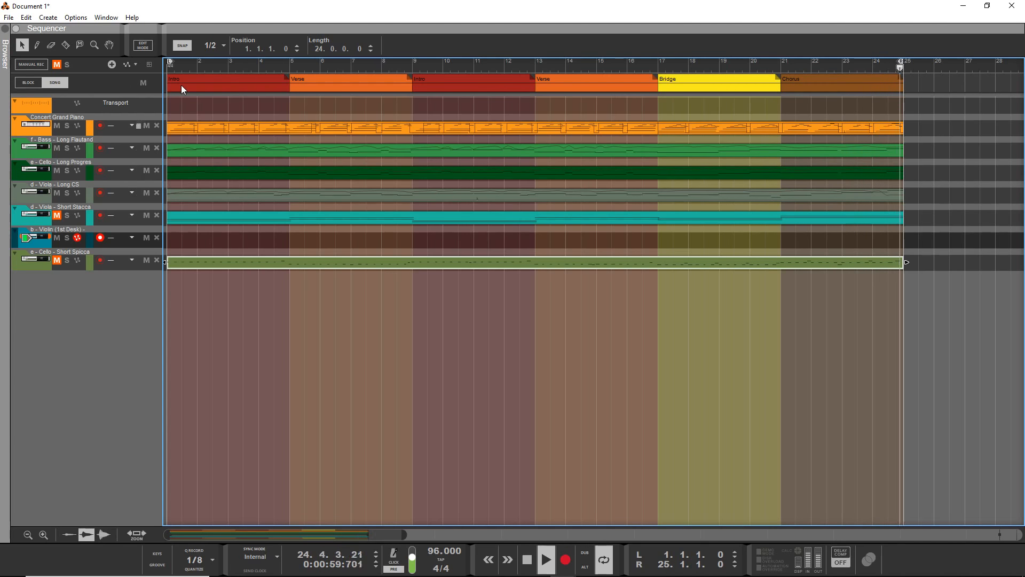
key(space)
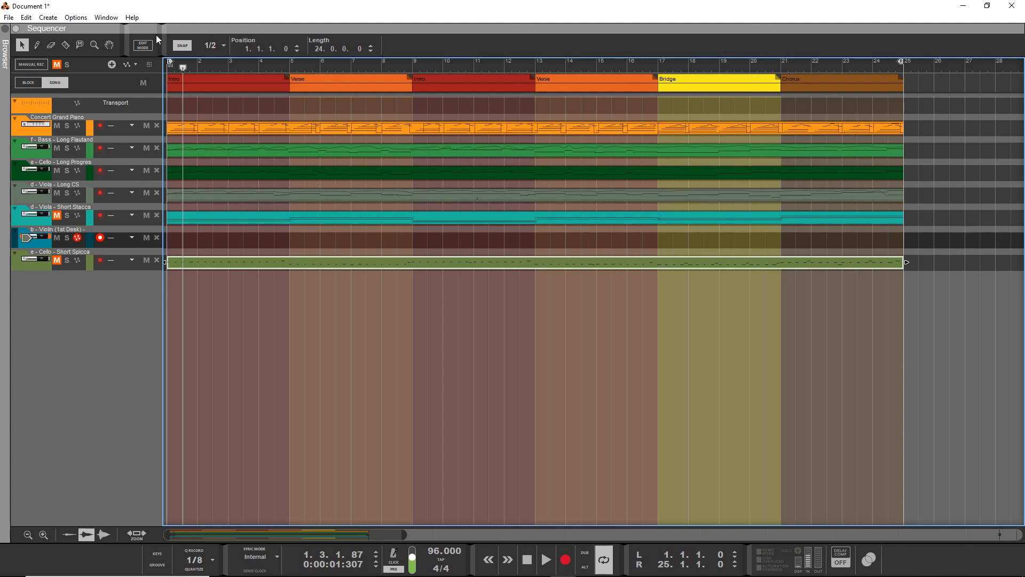
In the violin's Kontakt instrument, move the Easy Mix distance to Close and raise the instrument's volume.
key(F6)
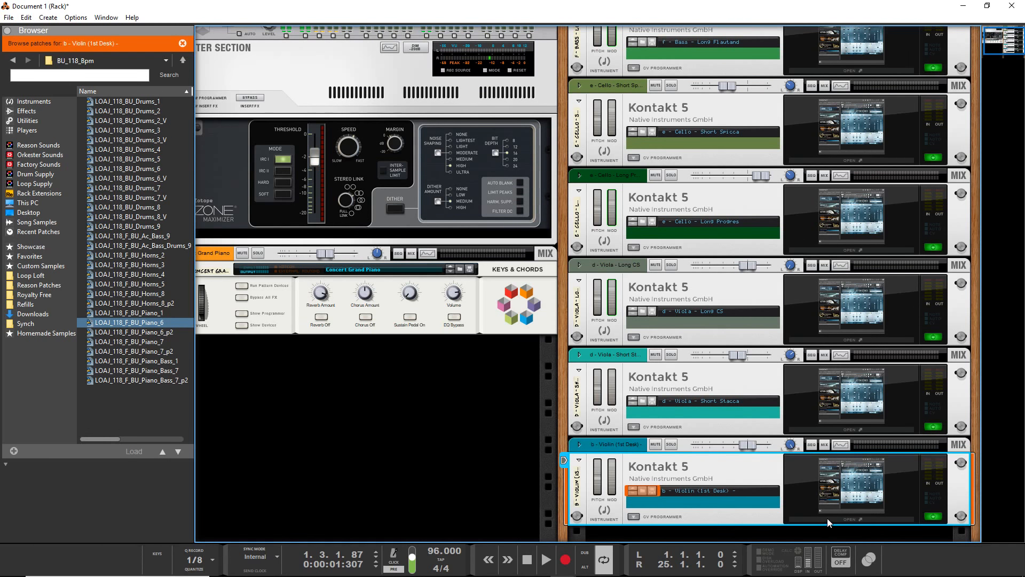
click(828, 519)
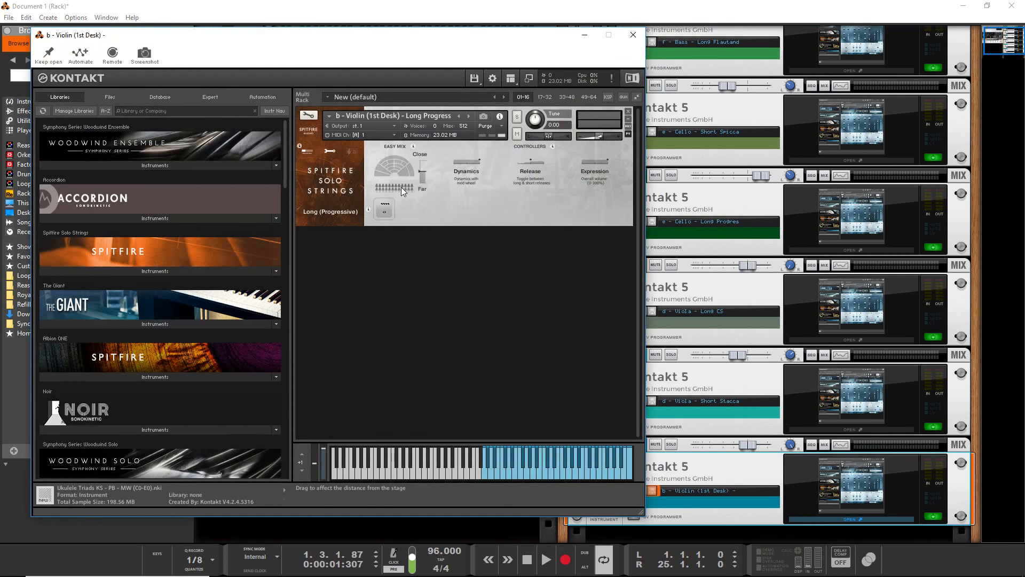
drag(421, 171, 430, 133)
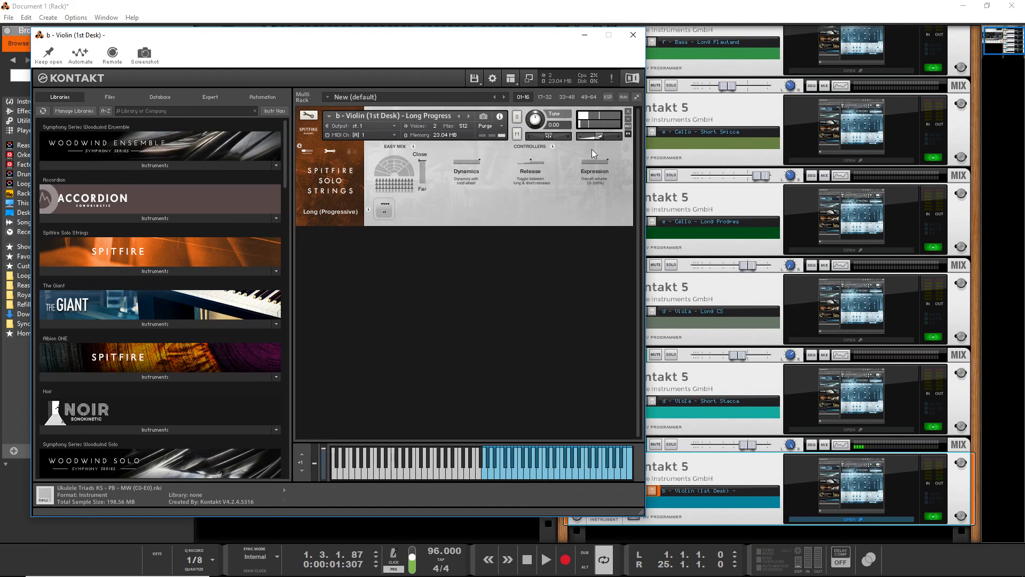
drag(600, 136, 606, 142)
Show the violin's basic settings, enable the T microphone in the mic mix, and raise its level.
click(327, 150)
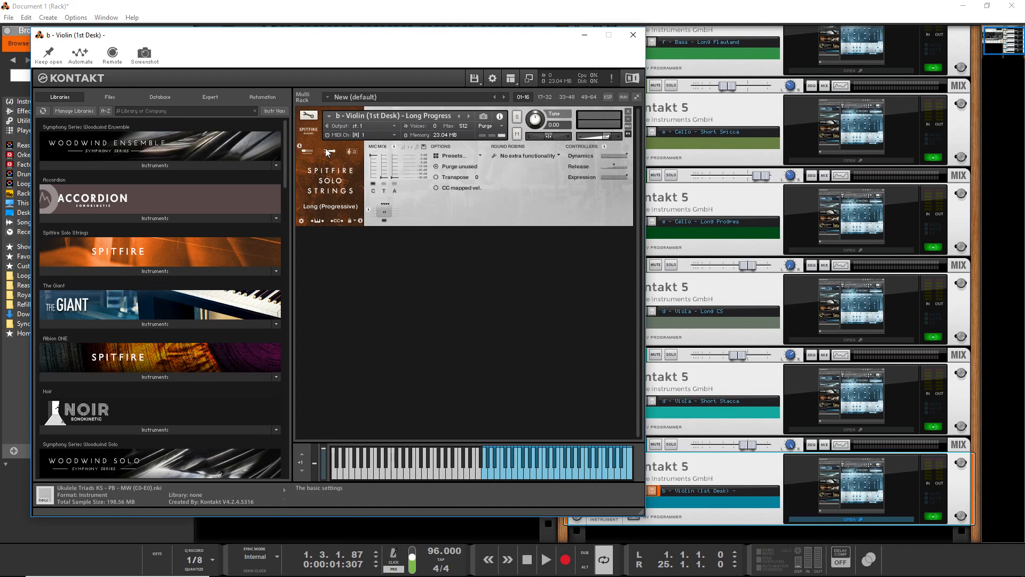
click(385, 184)
drag(386, 176, 385, 157)
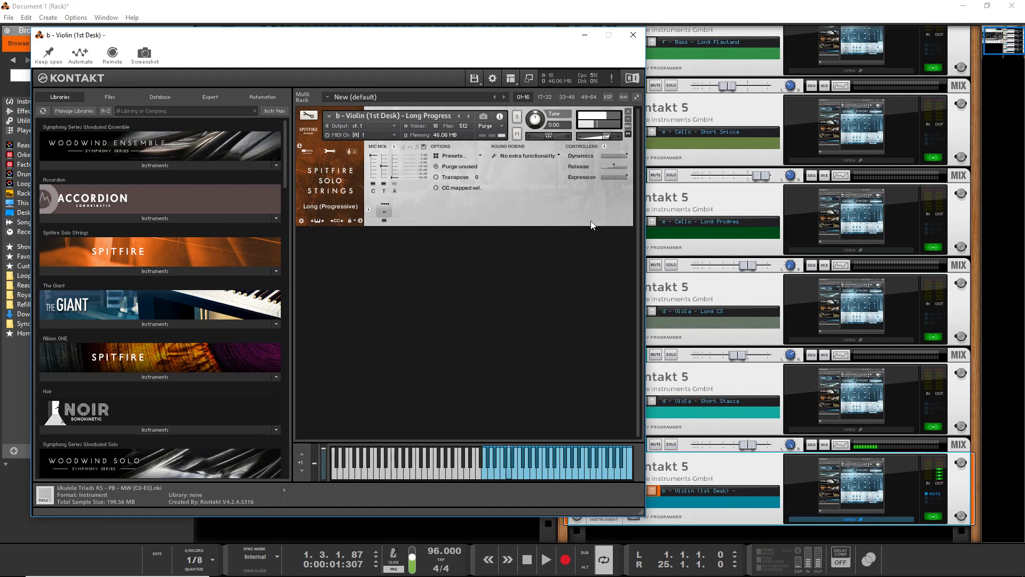
Set the violin's round robins to Layer +2 (transpose) and close the instrument window.
click(559, 156)
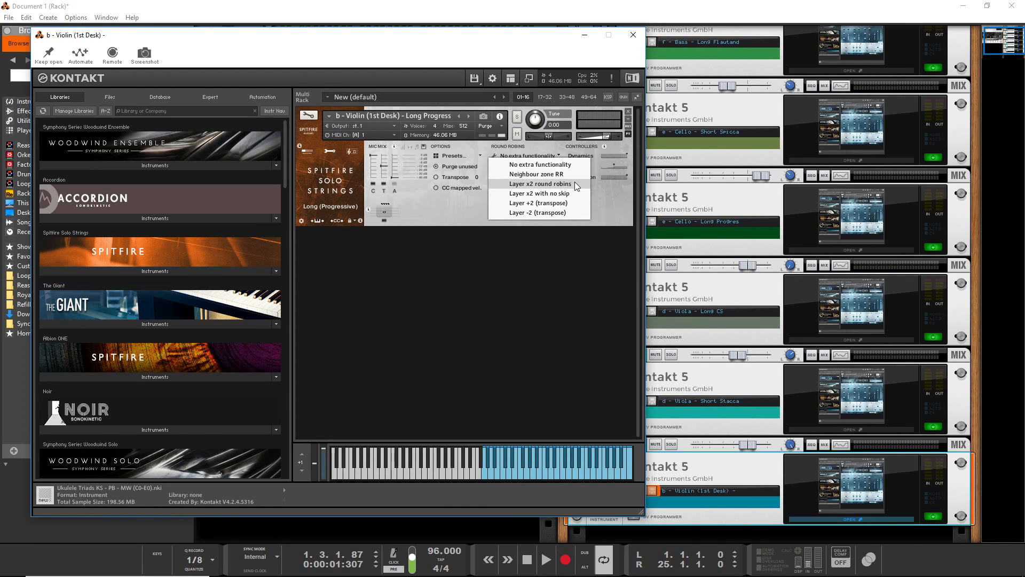
click(549, 204)
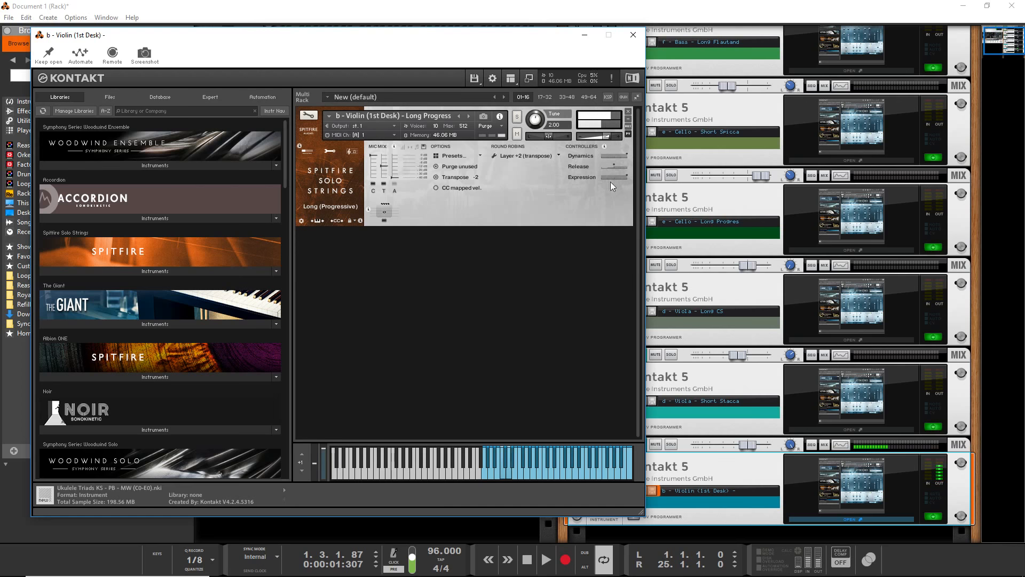
click(624, 36)
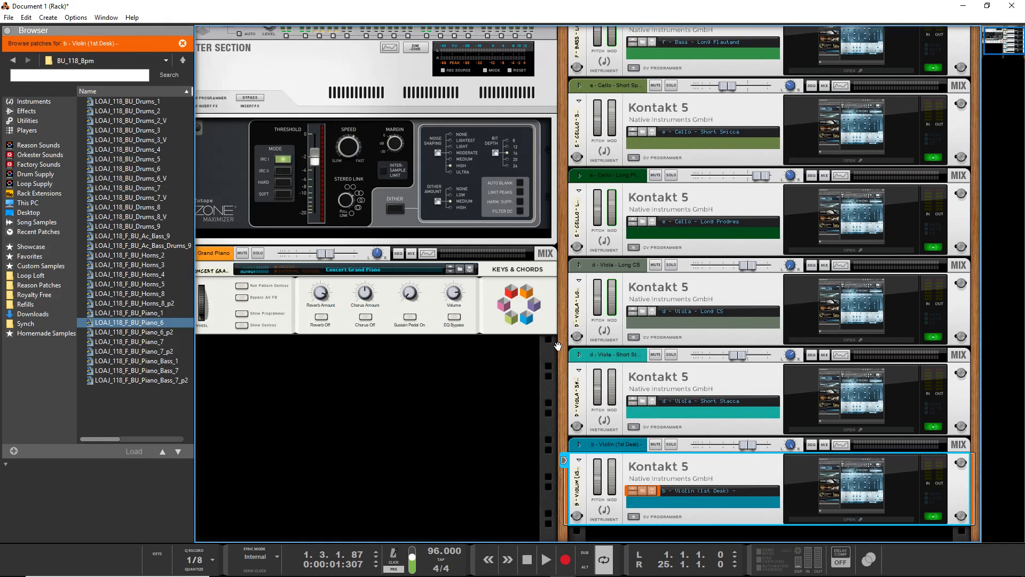
In the sequencer, record the b - Violin (1st Desk) part from the song start to about bar 18.
key(F7)
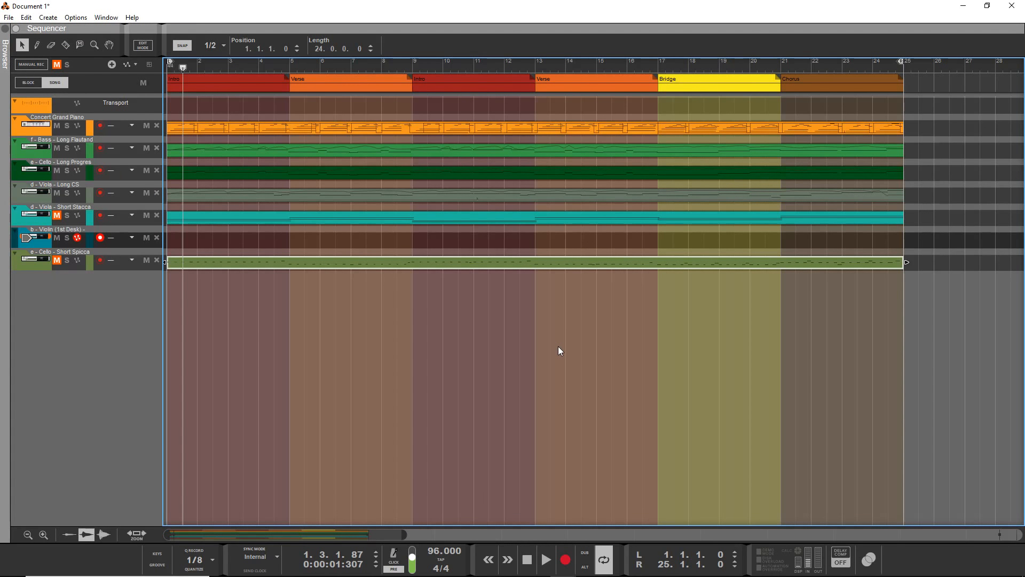
key(shift+Return)
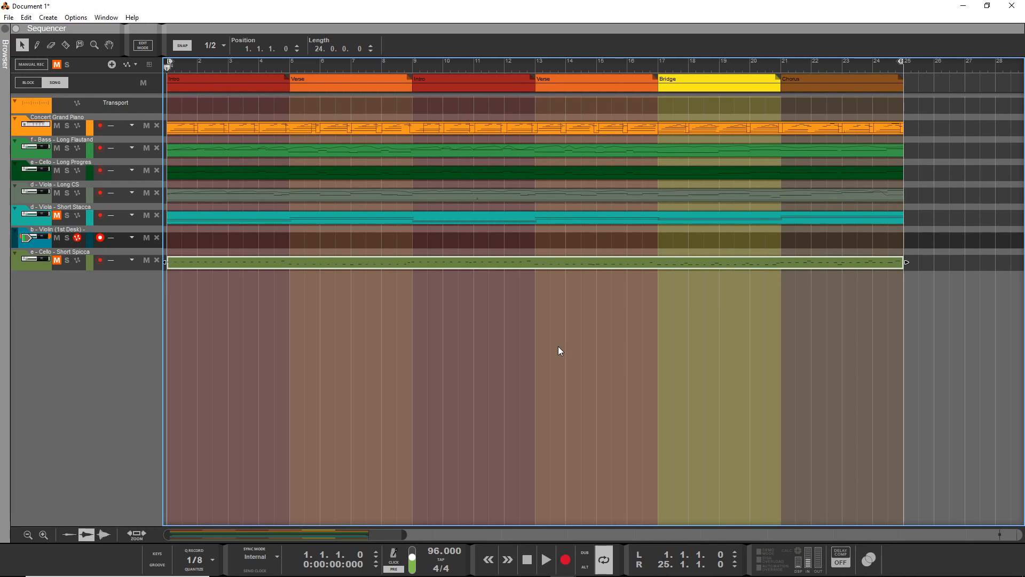
key(ctrl+Return)
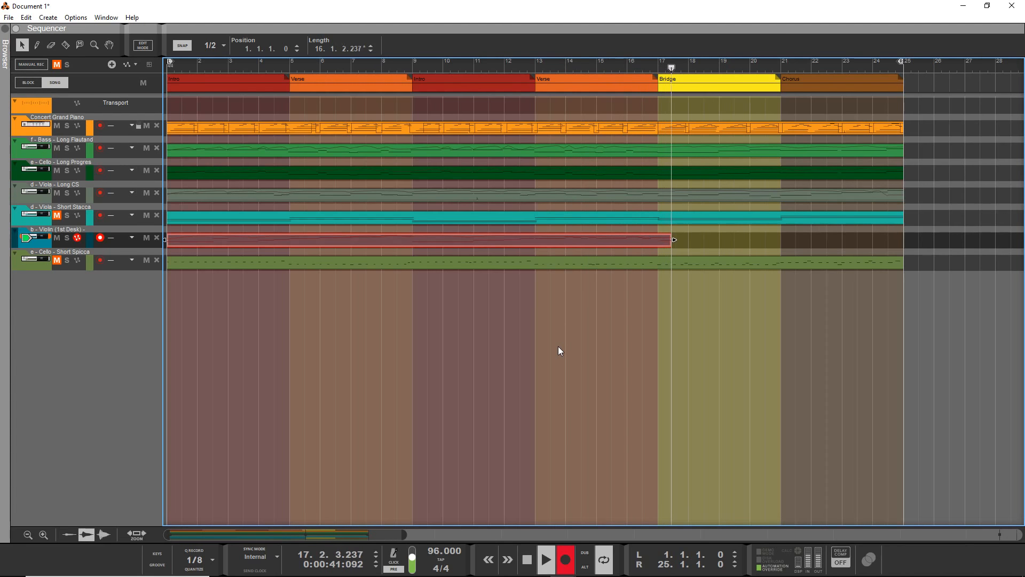
key(space)
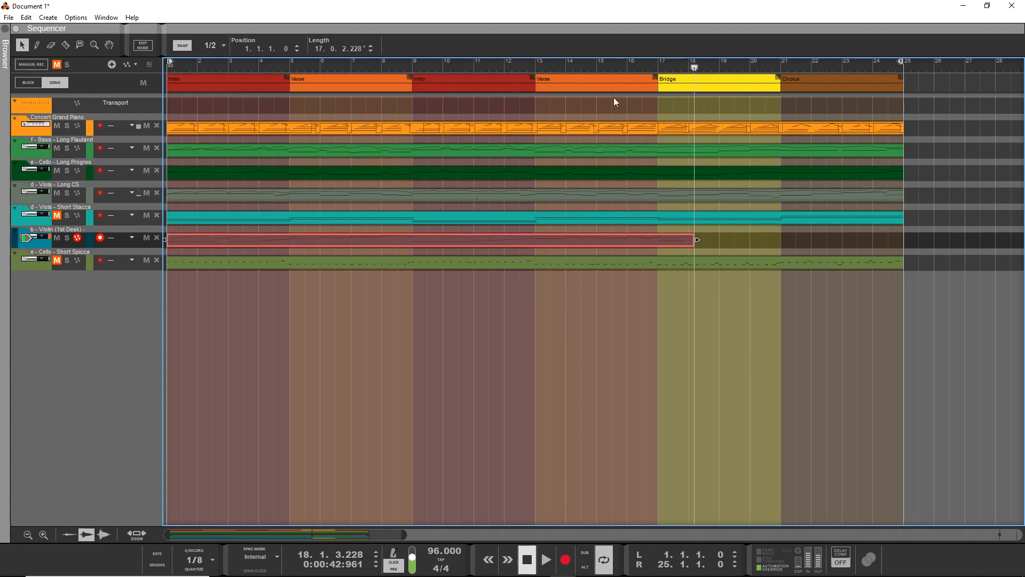
Open the recorded violin clip, delete its last note in the Bridge, and shorten the clip to end at bar 17.
double_click(669, 242)
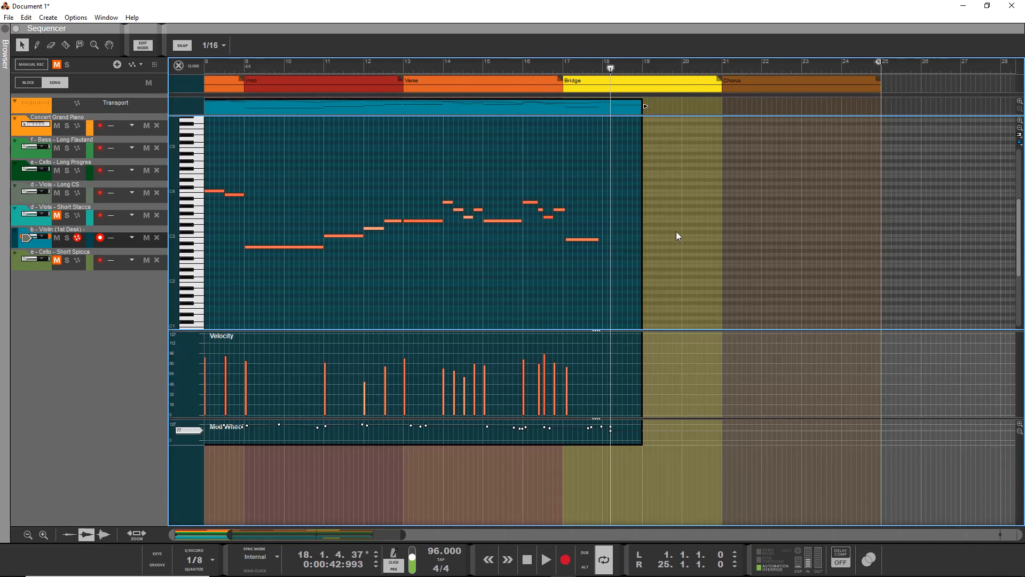
click(576, 239)
key(Delete)
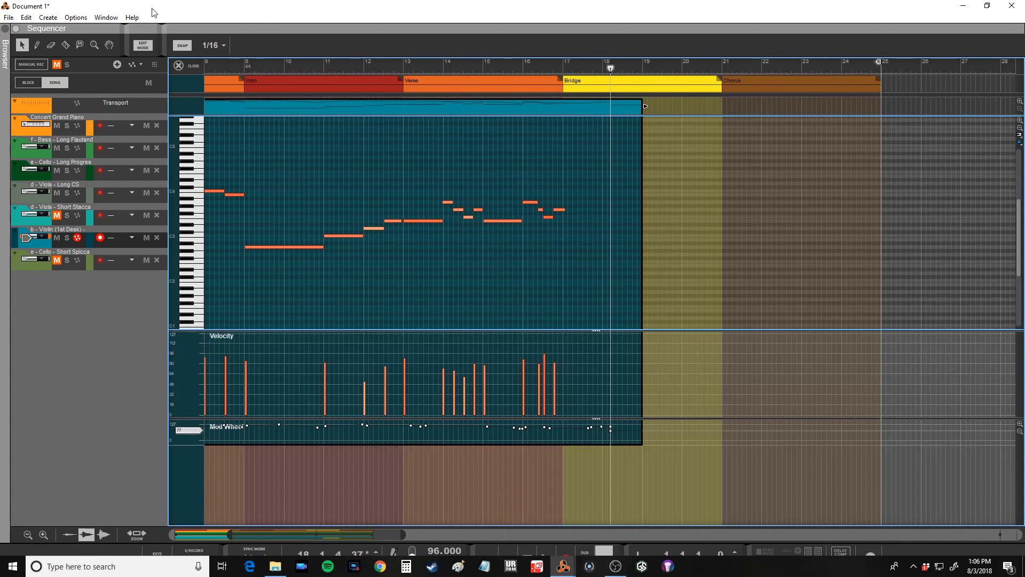
drag(644, 106, 561, 153)
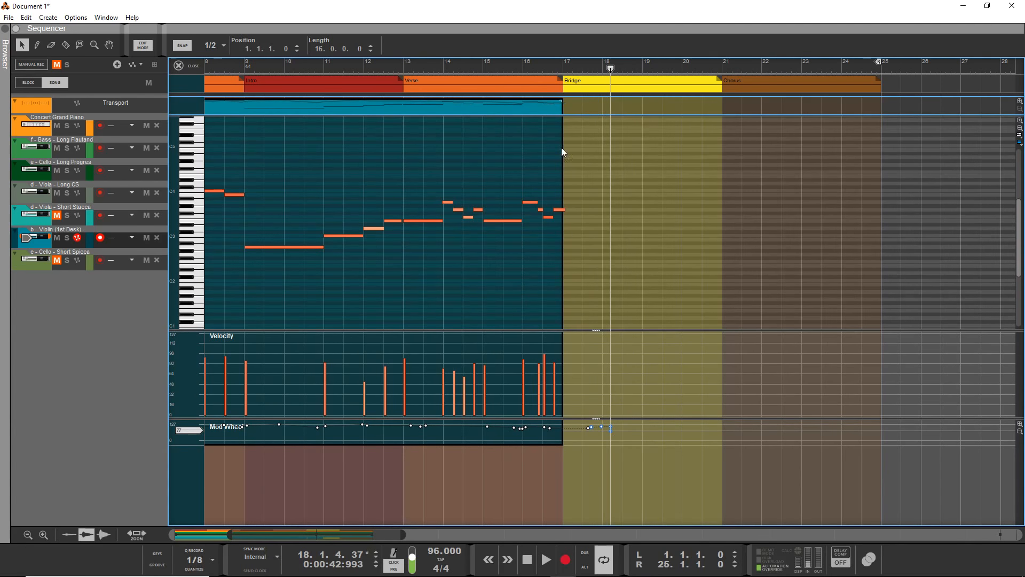
Try to record the violin from bar 16 through the Bridge and Chorus, and undo that take.
click(523, 64)
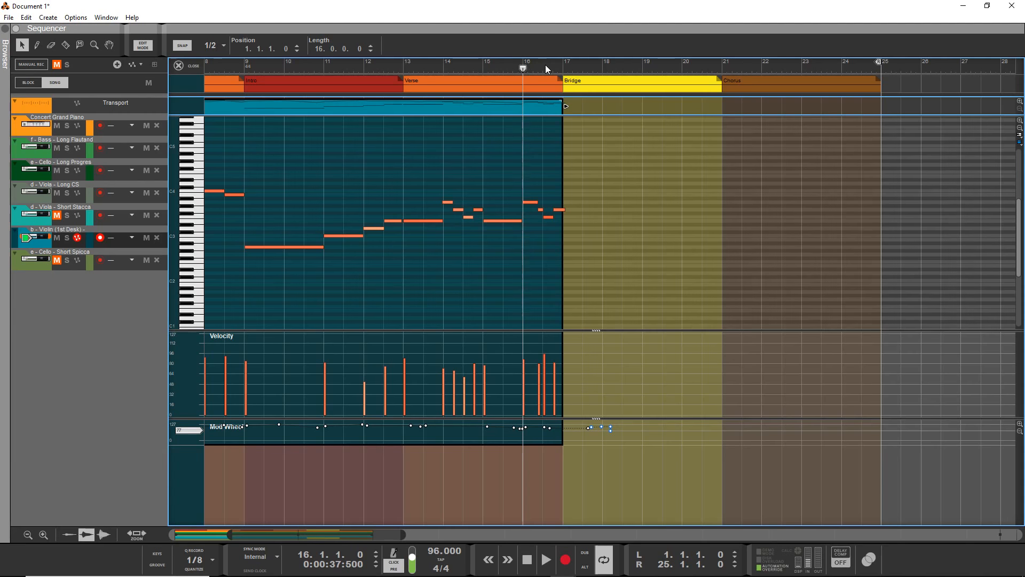
key(ctrl+Return)
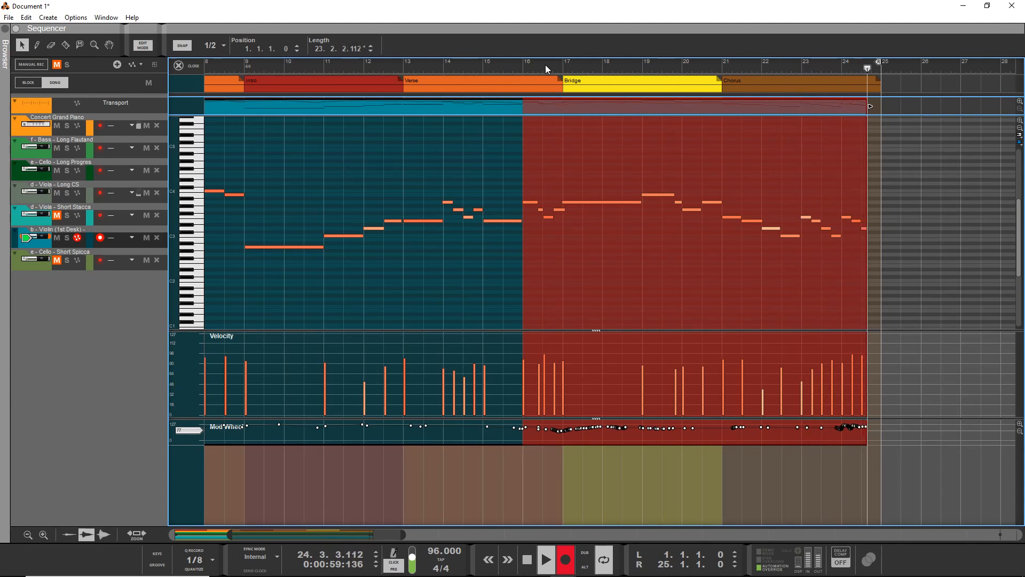
key(space)
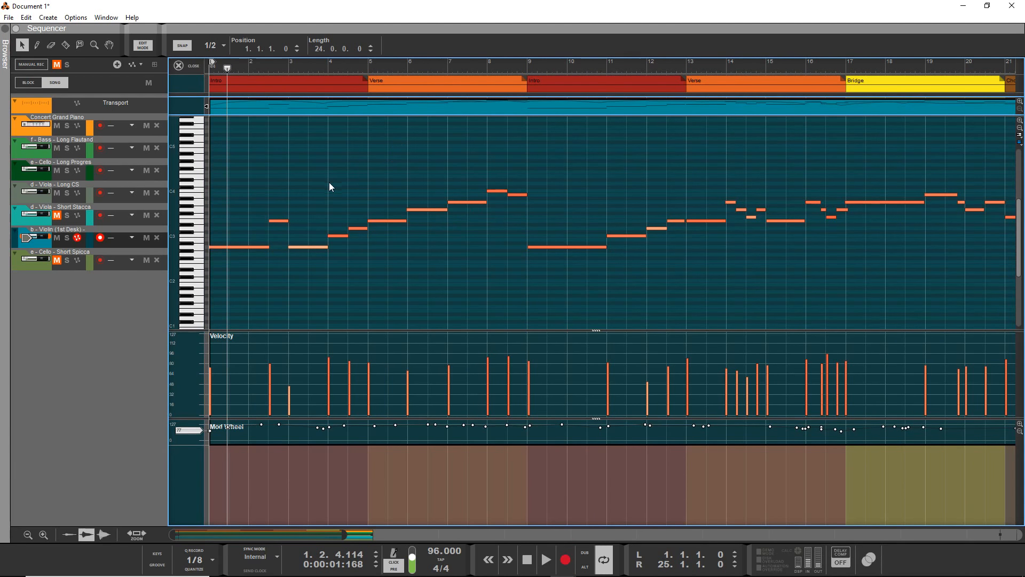
scroll(528, 214, right, 5)
key(ctrl+z)
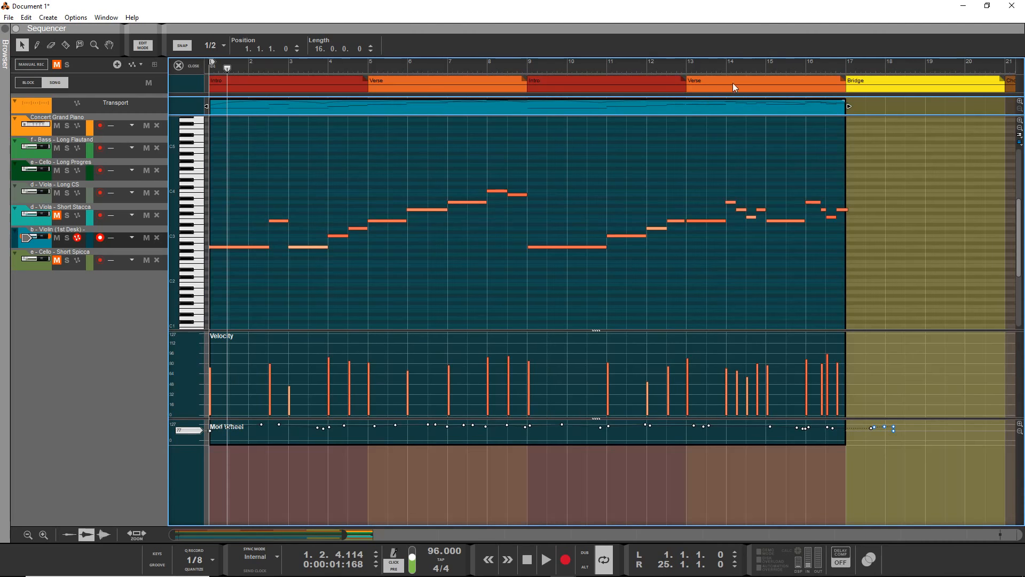
Record a new violin take from bar 16 through the Bridge to the end of the Chorus.
click(815, 63)
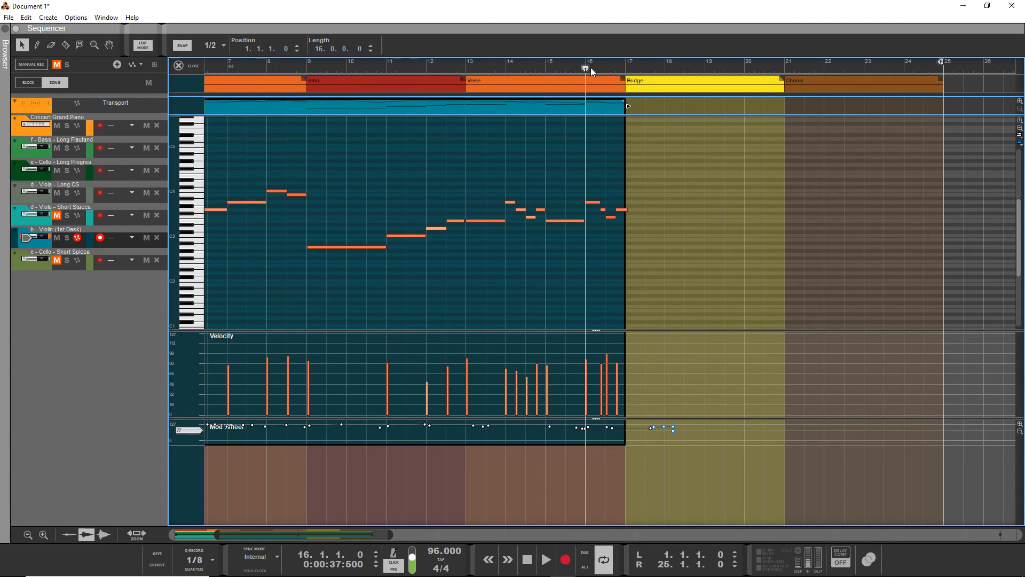
key(ctrl+Return)
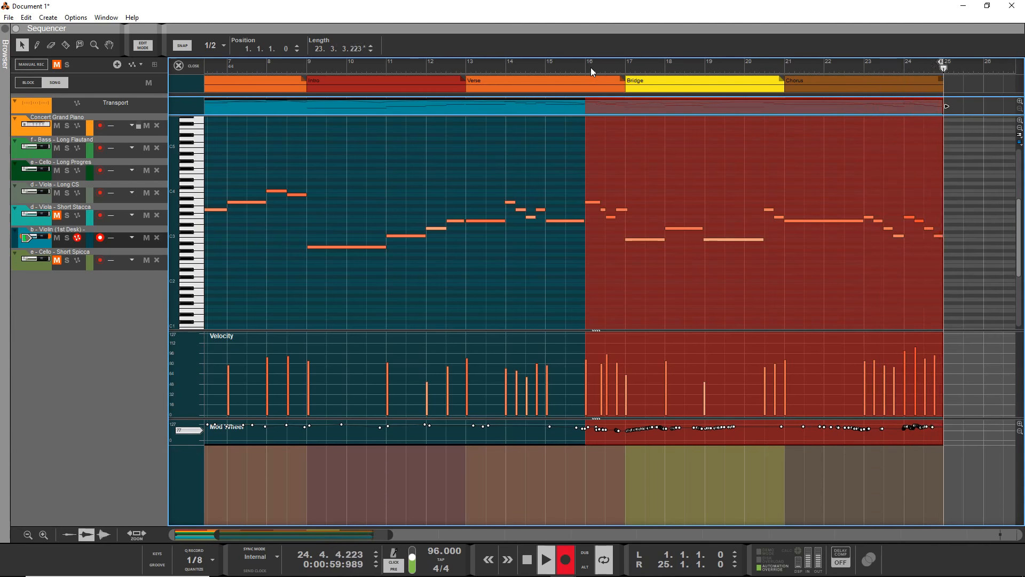
key(space)
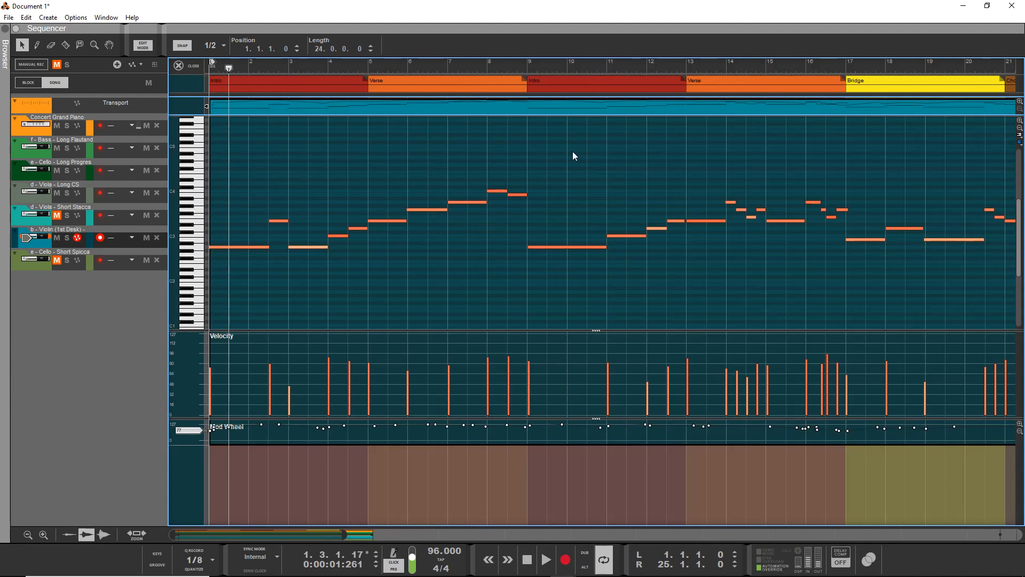
Solo the b - Violin (1st Desk) track and play the recorded part from the song start.
click(66, 238)
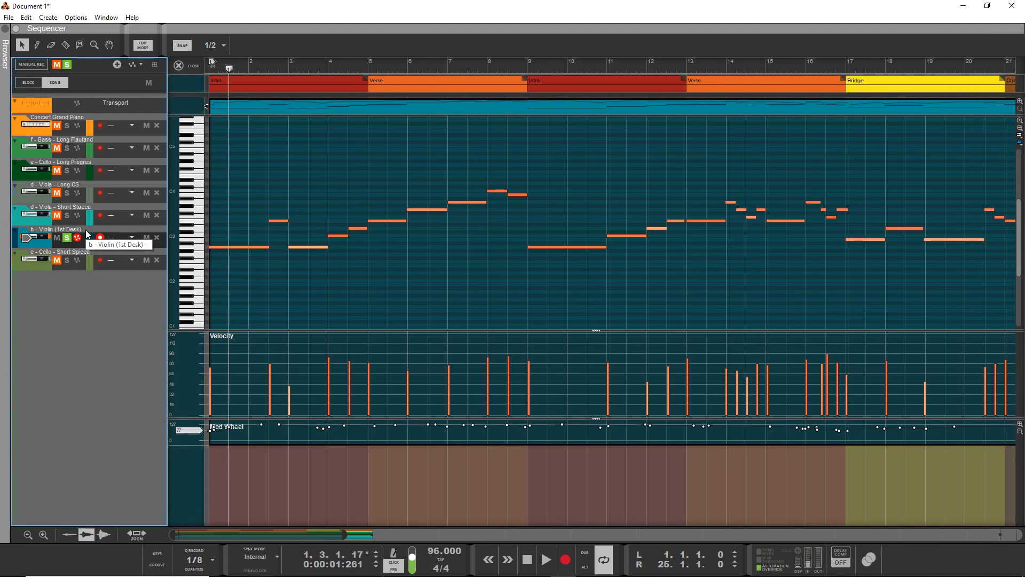
click(100, 237)
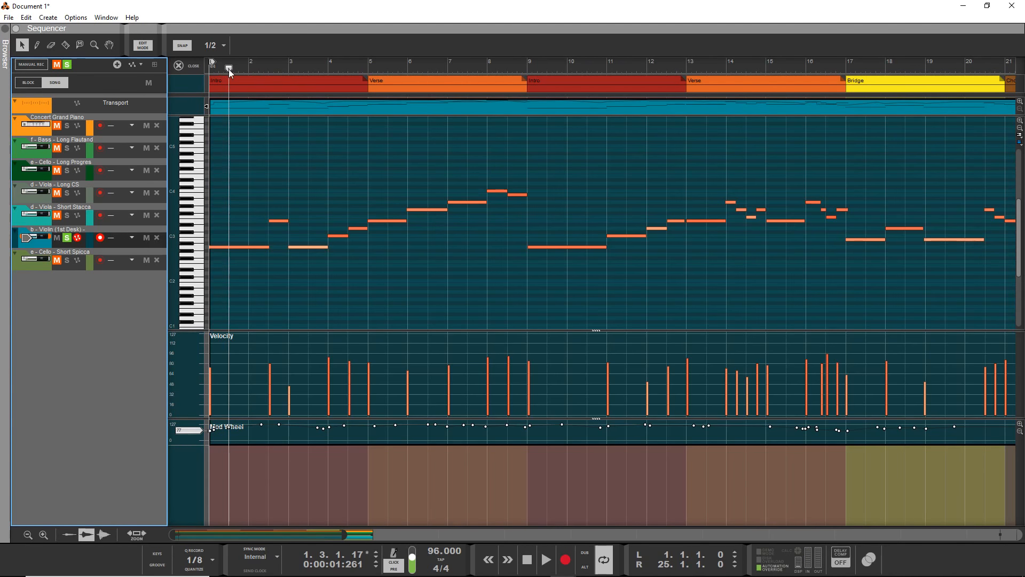
drag(229, 69, 178, 88)
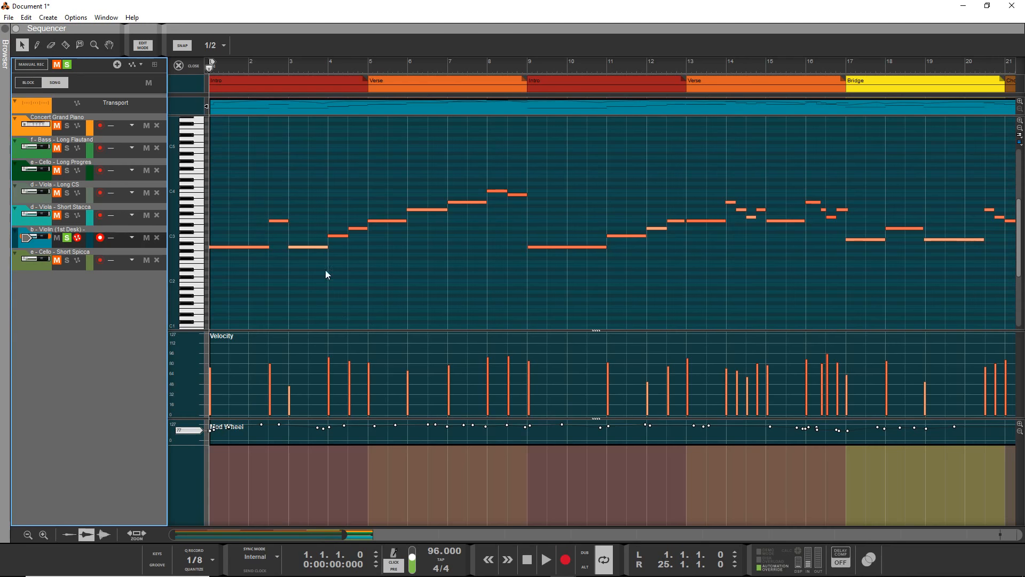
key(space)
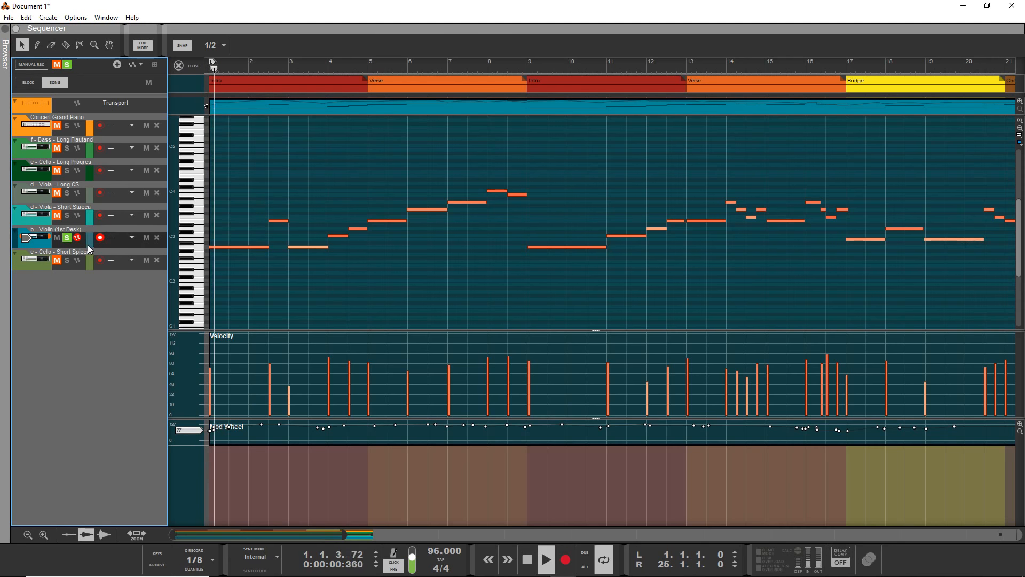
In the mixer, lower the b - Violin (1st Desk) channel's level to -8.78 dB, and return to the sequencer.
key(F5)
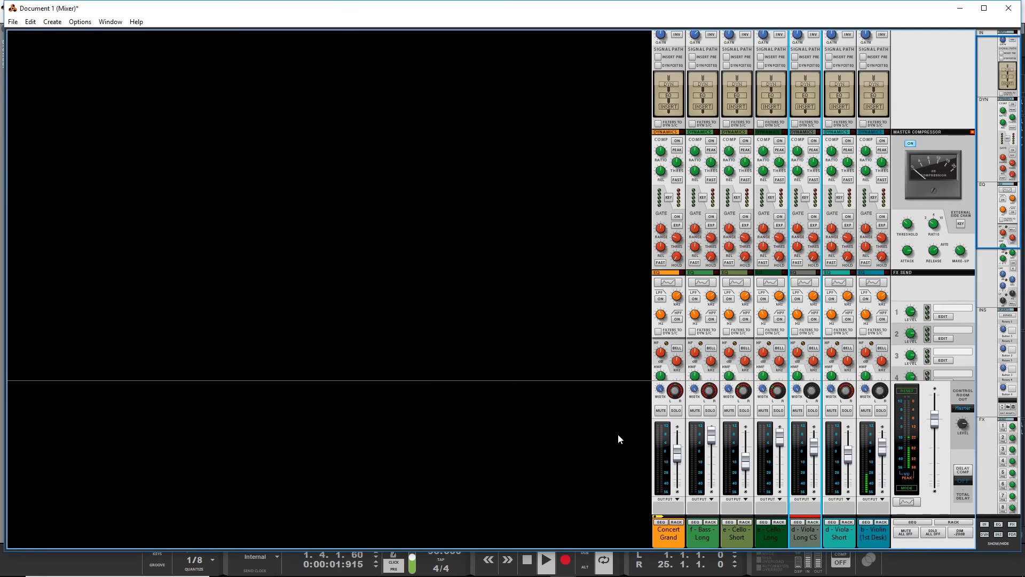
click(884, 398)
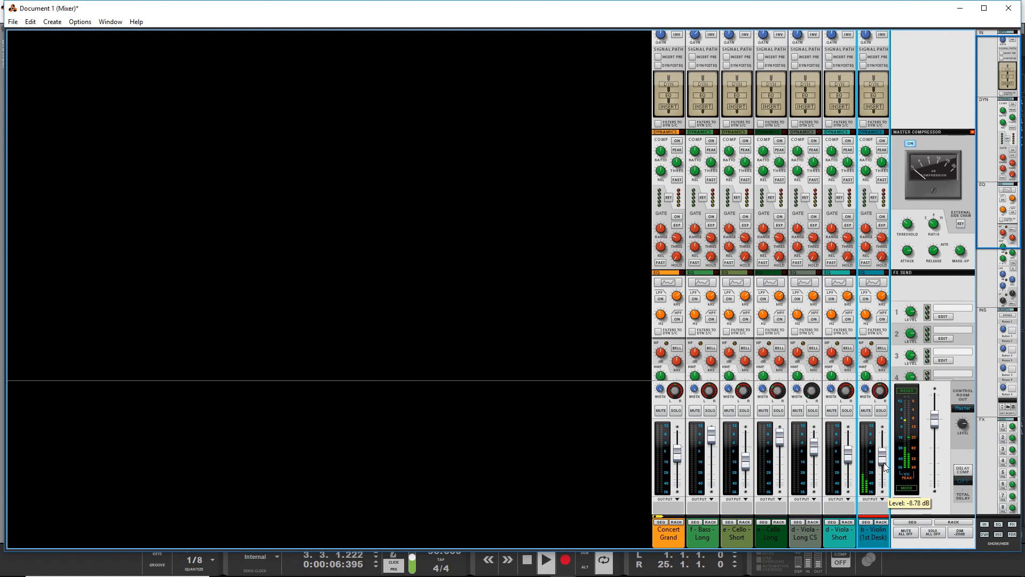
key(F7)
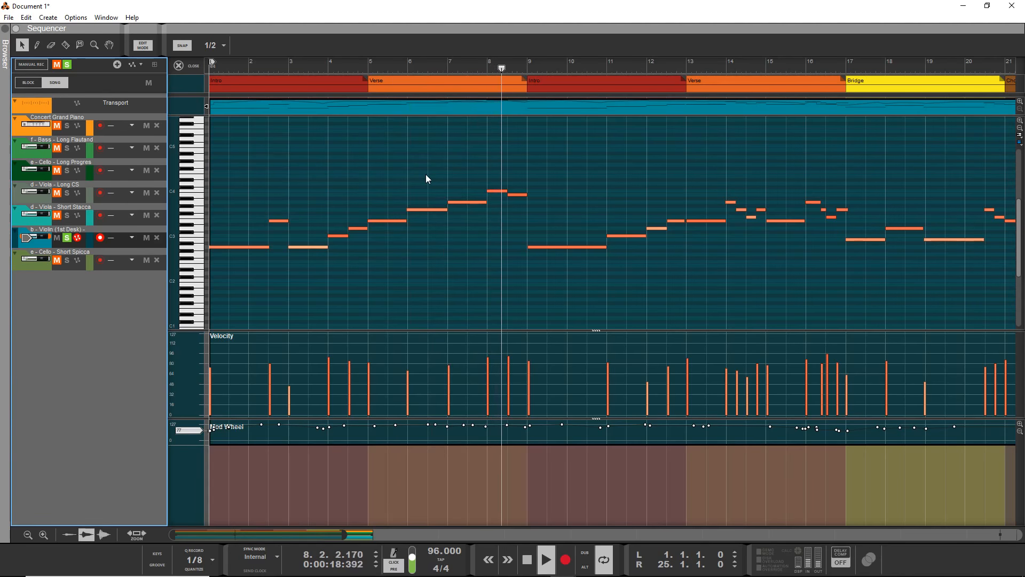
Move the violin's B3 note just before bar 9 to position 8.2.4.178 and audition the passage.
key(space)
click(508, 197)
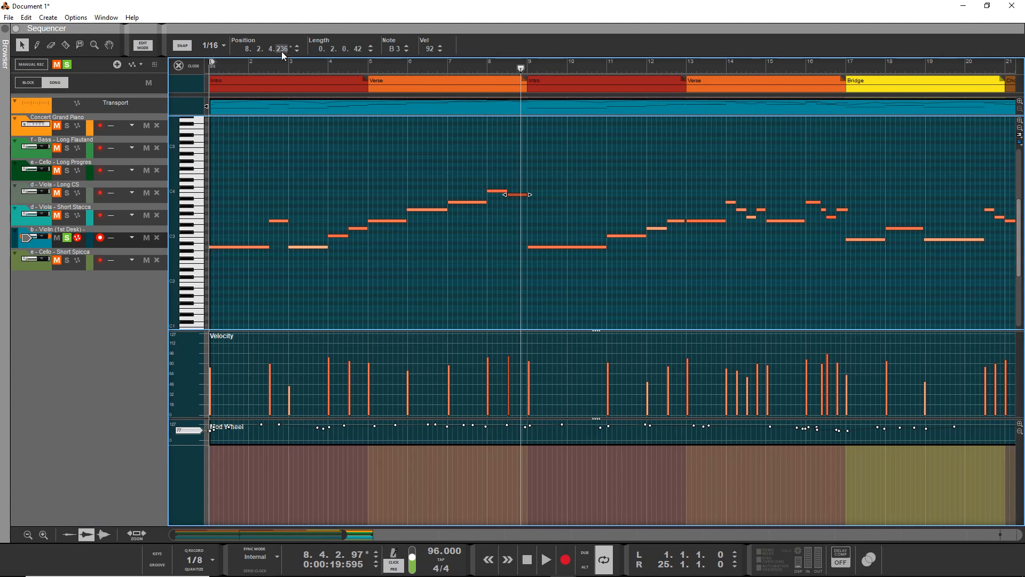
drag(282, 48, 284, 85)
drag(458, 68, 391, 72)
key(space)
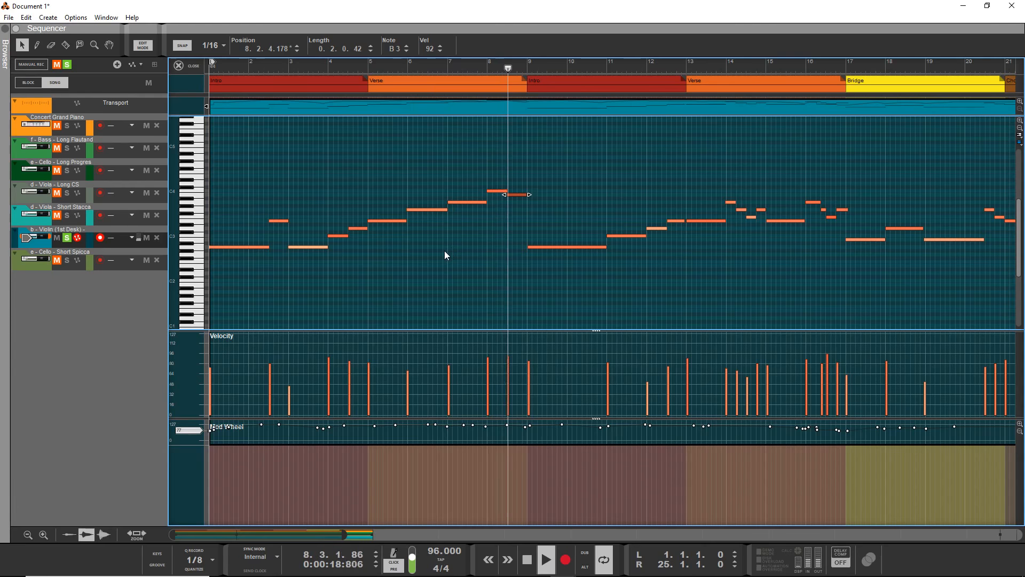
key(space)
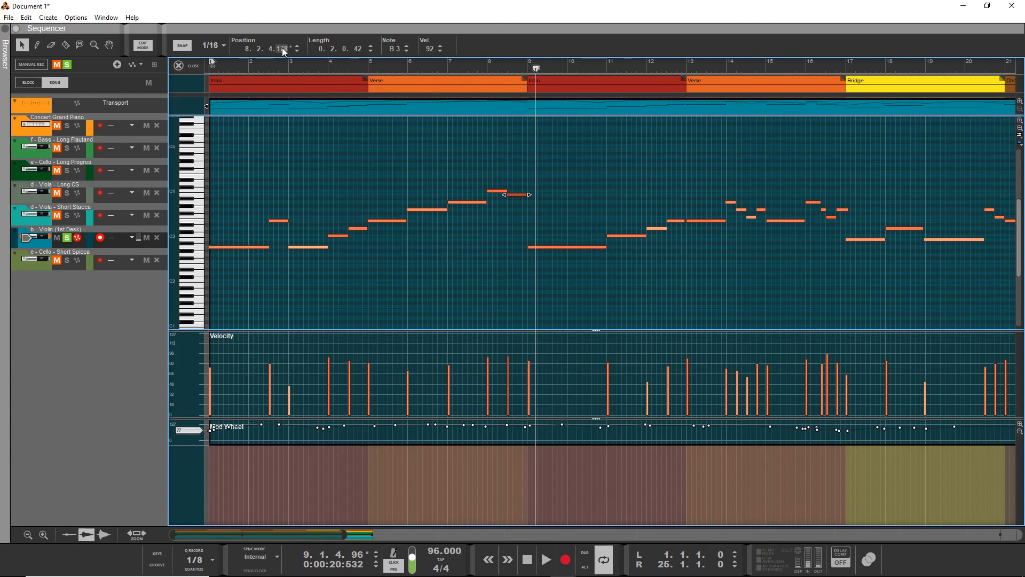
Shift the selected B3 note earlier to position 8.2.4.137 and replay the passage.
drag(277, 50, 287, 74)
click(479, 62)
key(space)
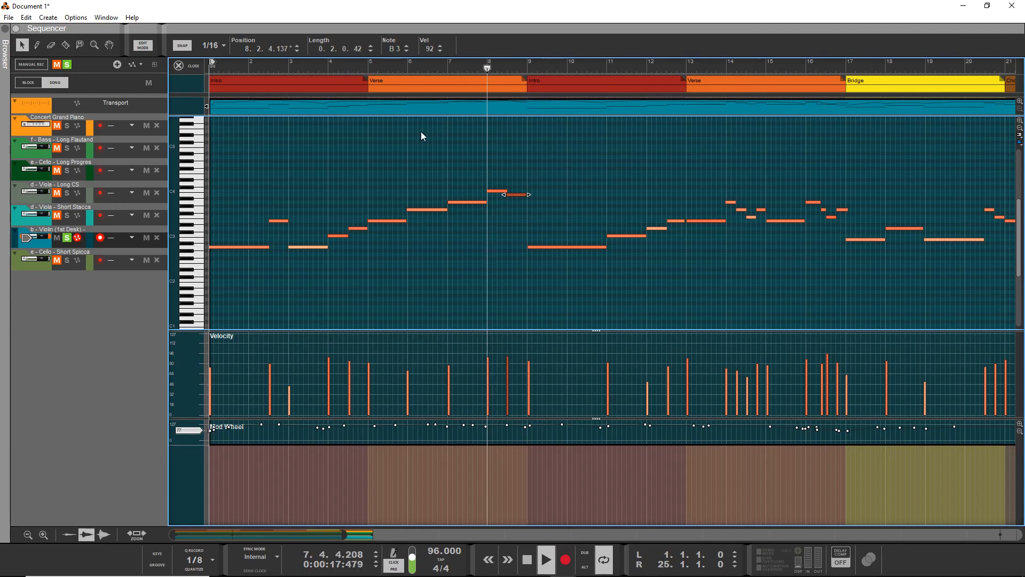
key(space)
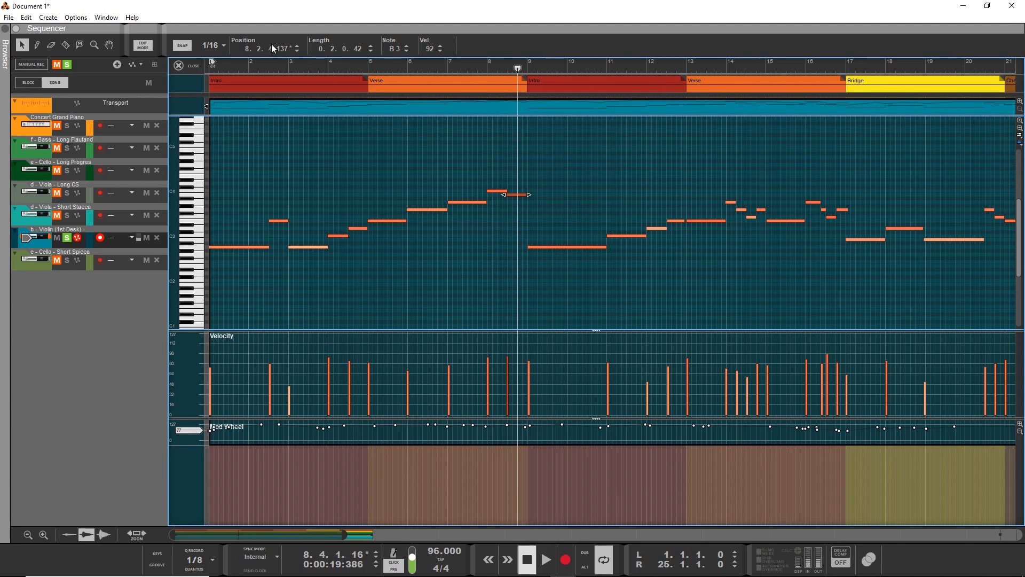
Set the B3 note's position to 8.2.4.0 and listen to the passage from before bar 8.
click(275, 49)
key(Return)
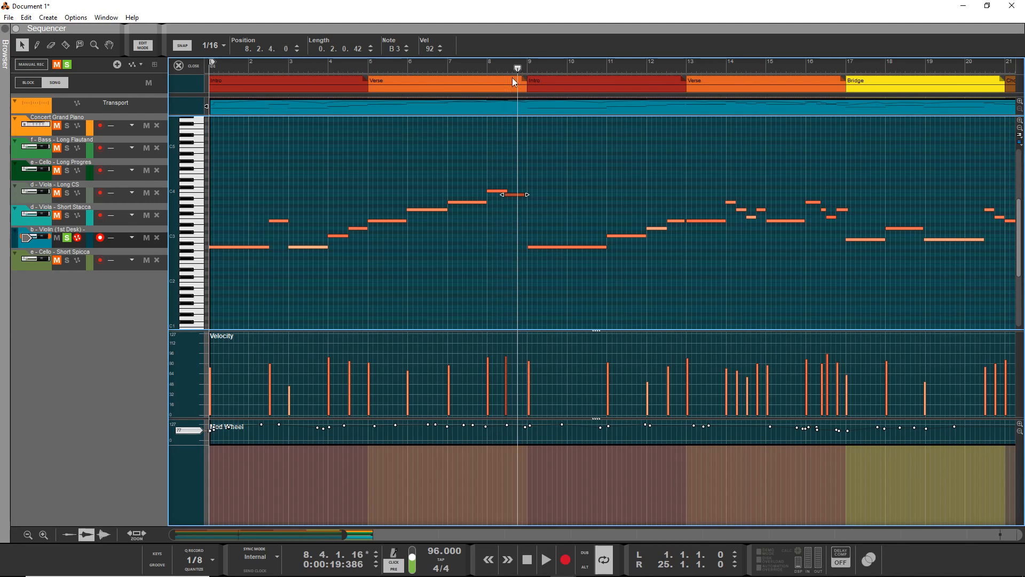
click(470, 63)
key(space)
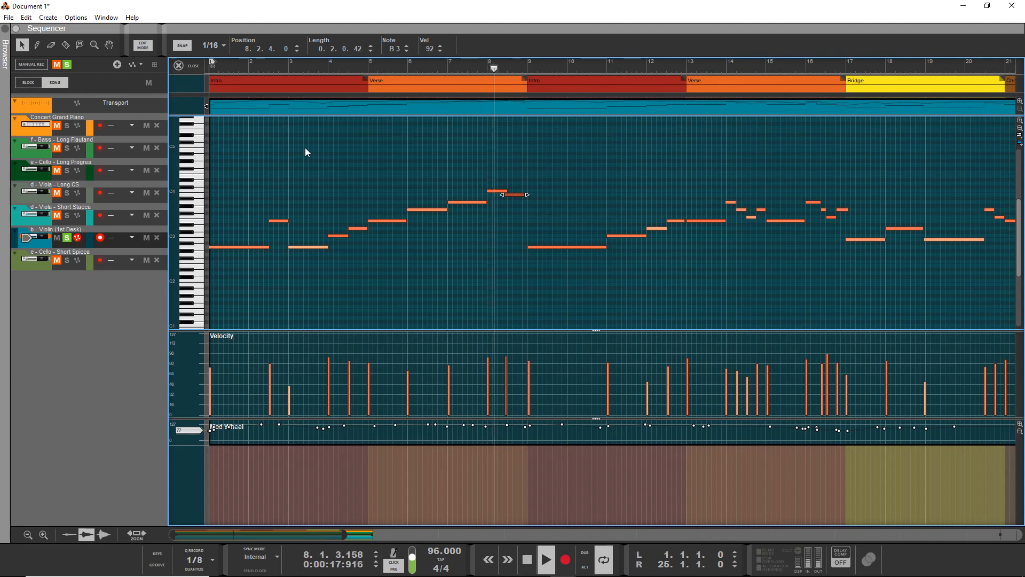
key(space)
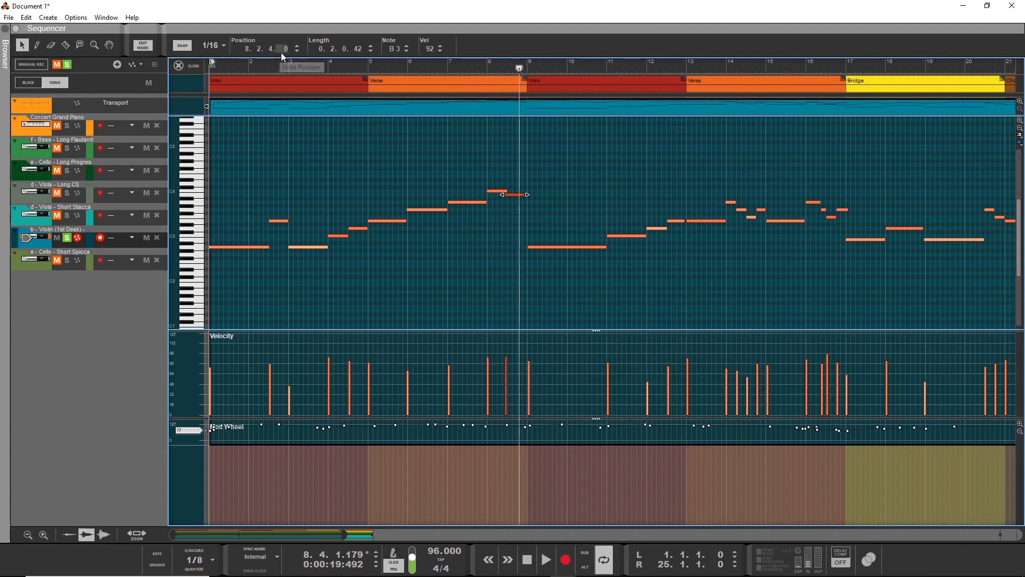
Set the B3 note's position to 8.2.4.60 and play the passage again.
drag(282, 50, 289, 38)
click(272, 49)
drag(293, 22, 318, 18)
key(space)
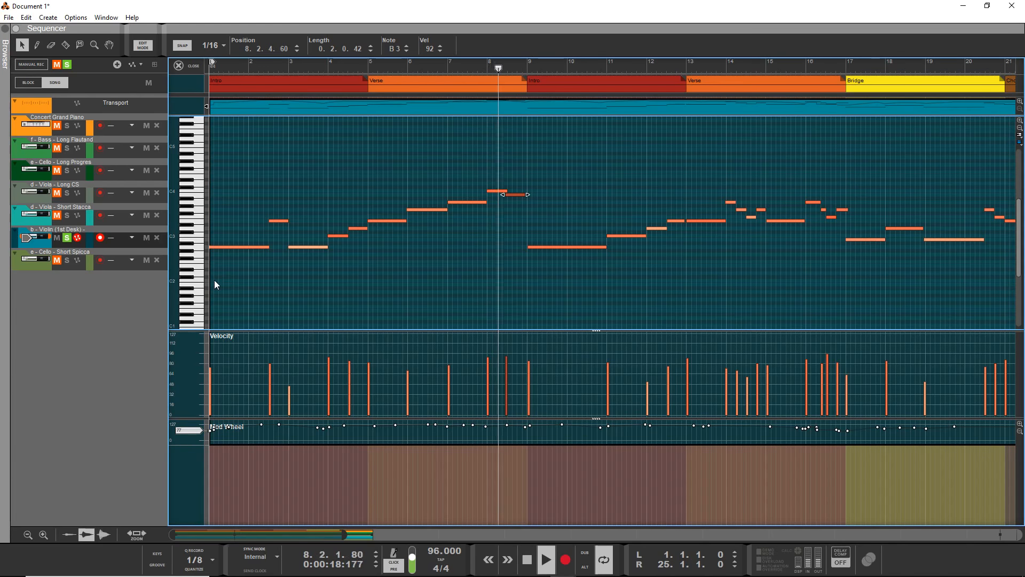
Select the violin's C4 note at bar 8 and listen to the passage from bar 7 into bar 9.
click(480, 158)
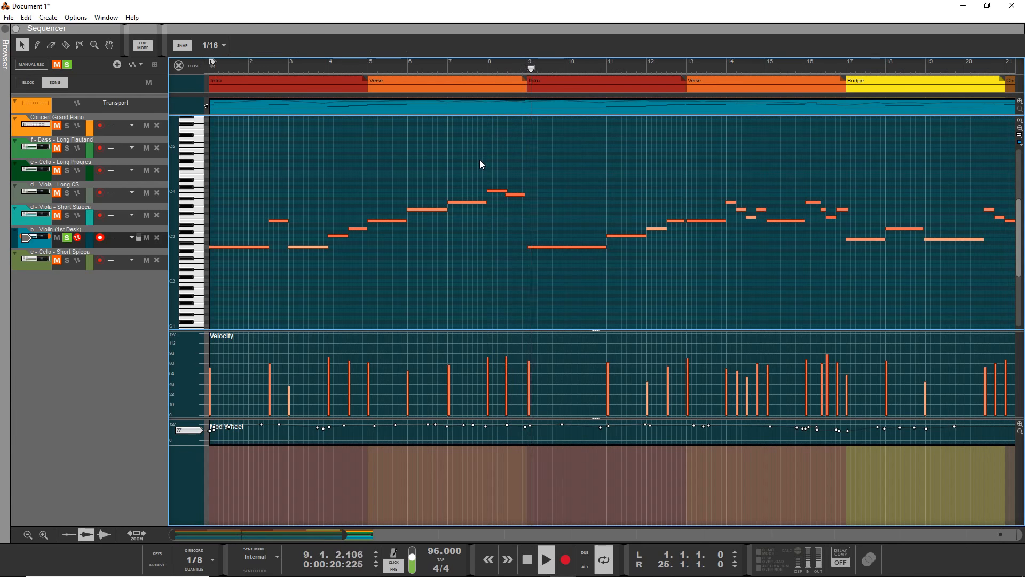
click(497, 191)
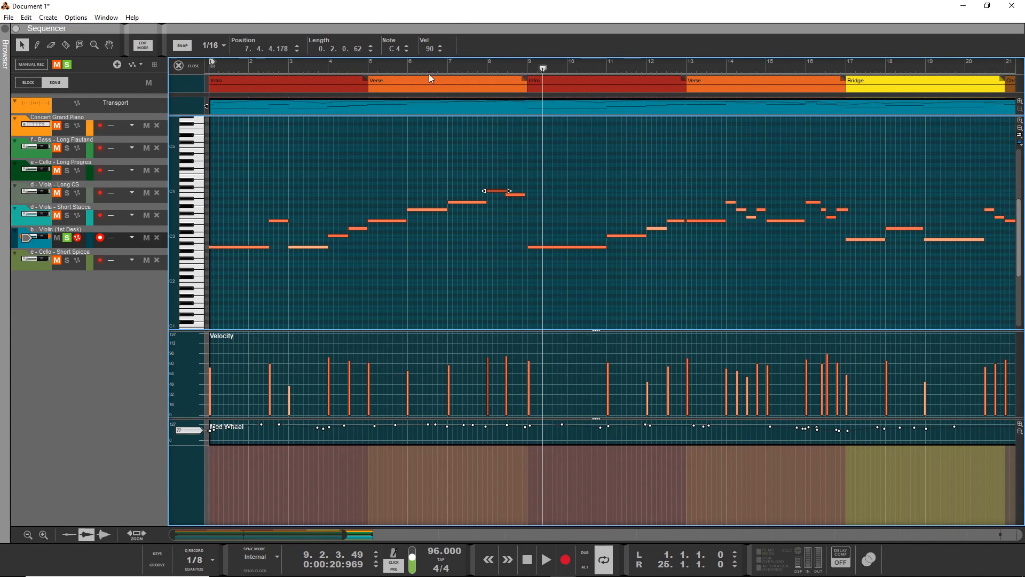
click(448, 66)
key(space)
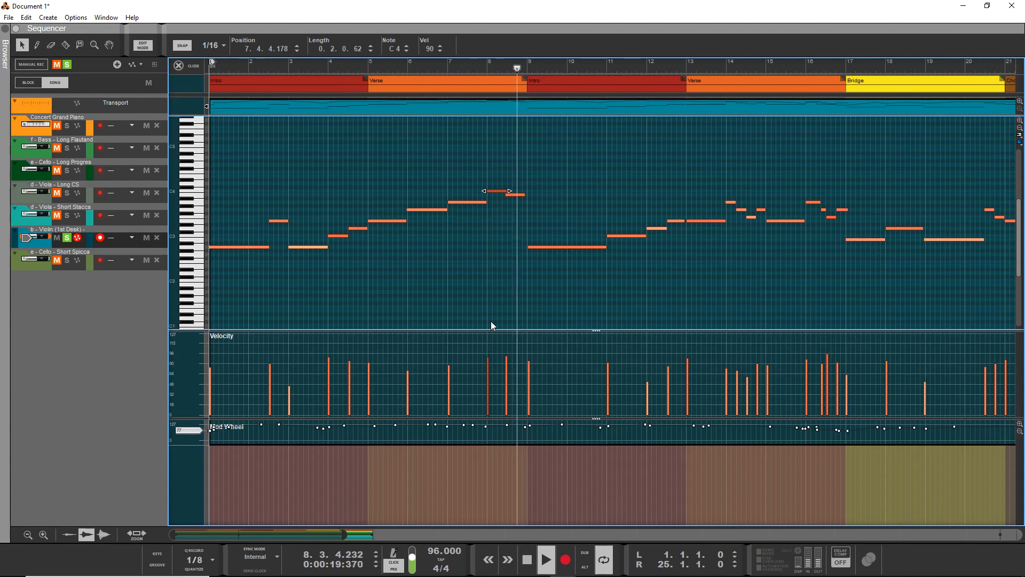
key(space)
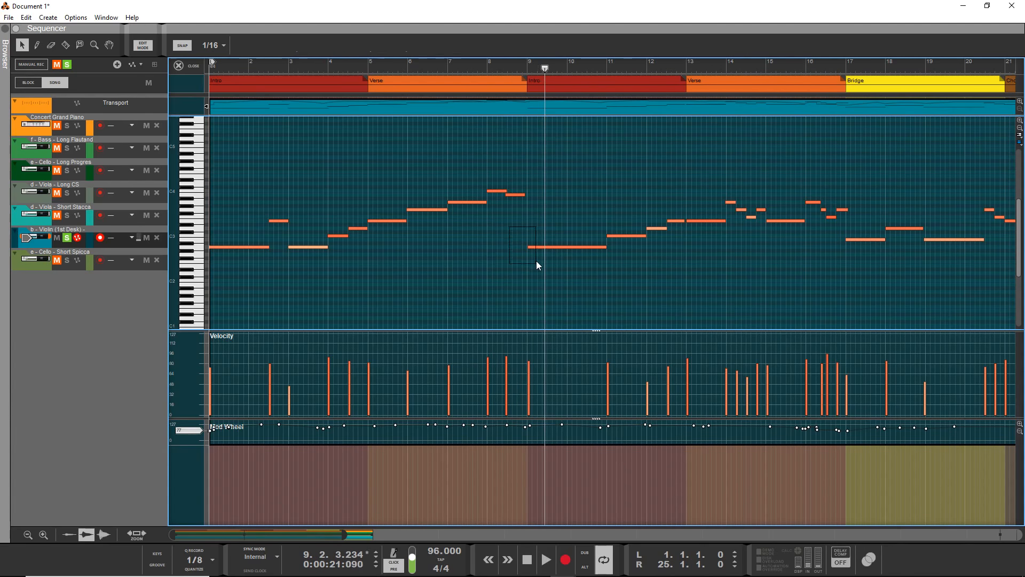
Set the position of the violin's A2 note at bar 9 to 9.1.1.0 and listen on into bar 13.
click(531, 248)
double_click(278, 49)
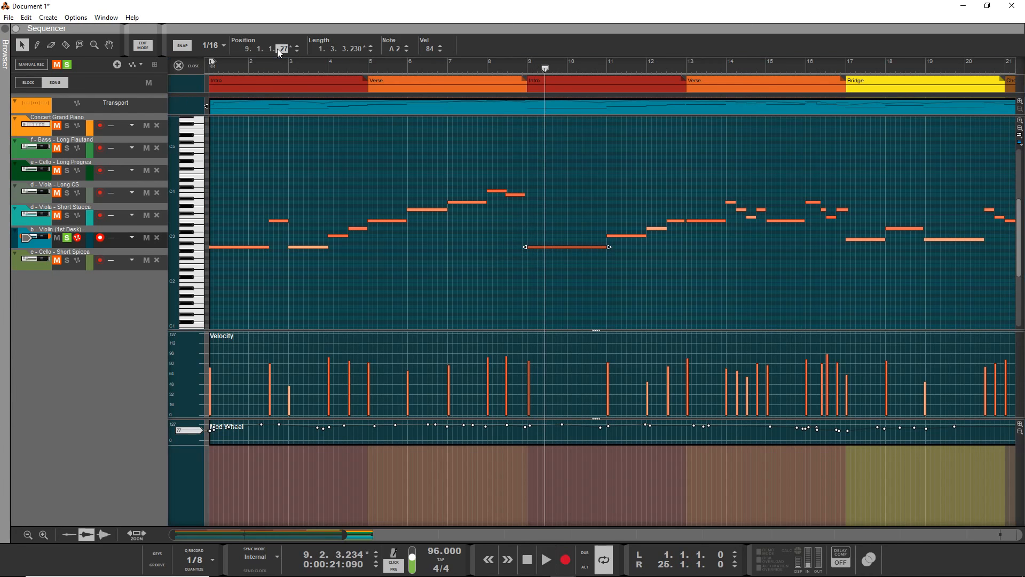
text(0)
key(Return)
click(516, 67)
key(space)
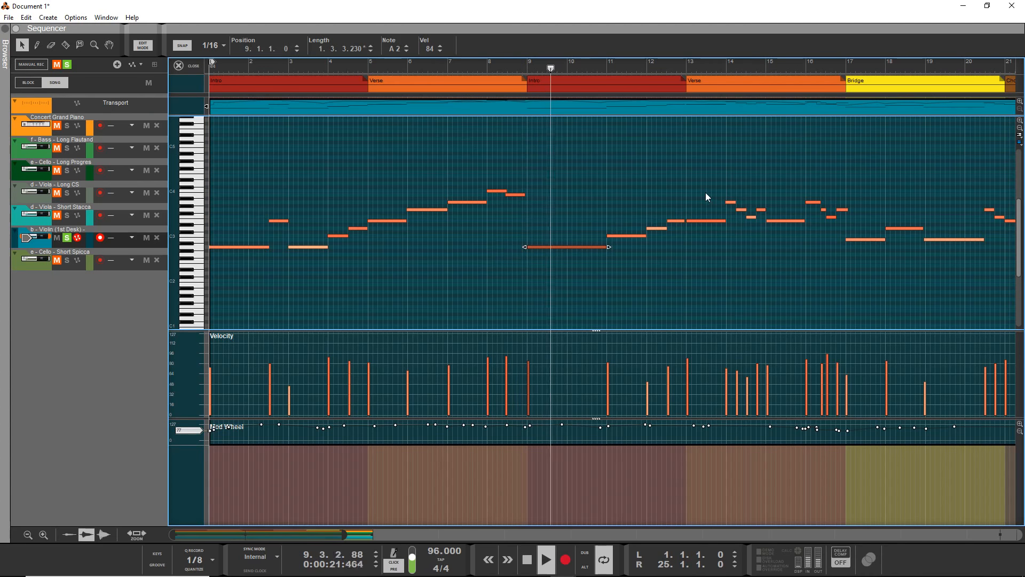
scroll(698, 198, right, 5)
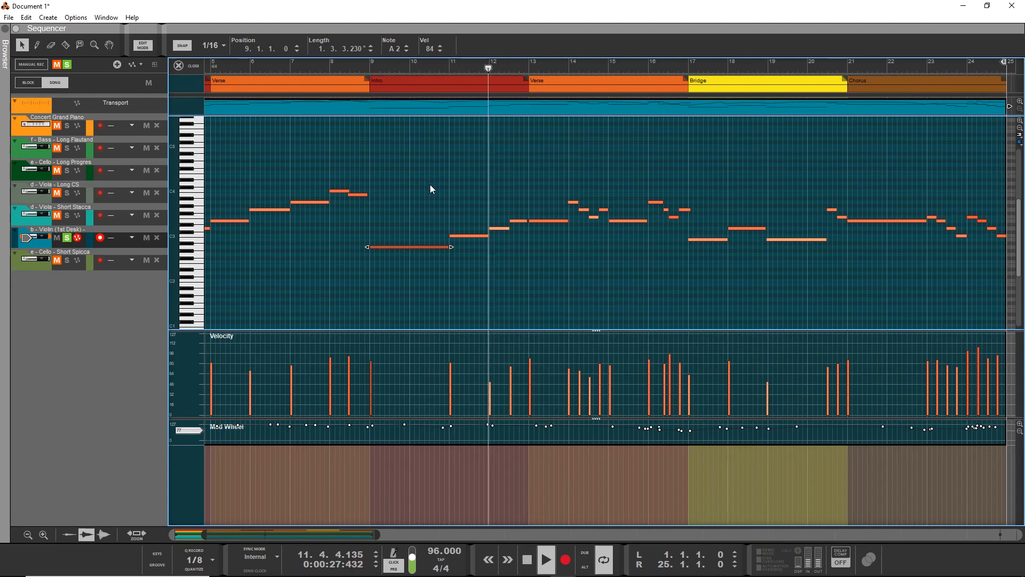
scroll(481, 229, up, 3)
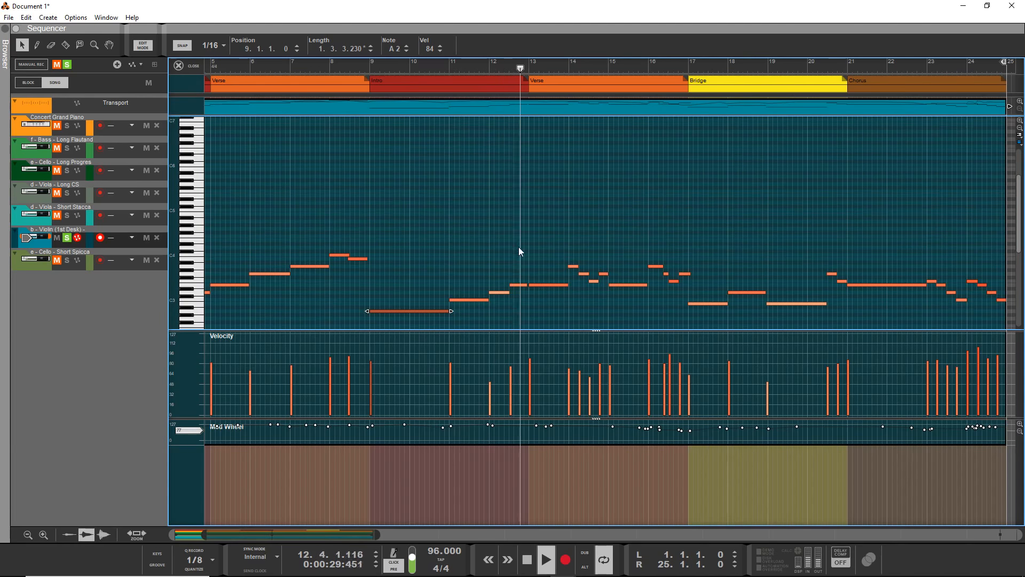
key(space)
Raise the short E3 note just before bar 13 to F3 and play the passage from bar 12.
click(516, 285)
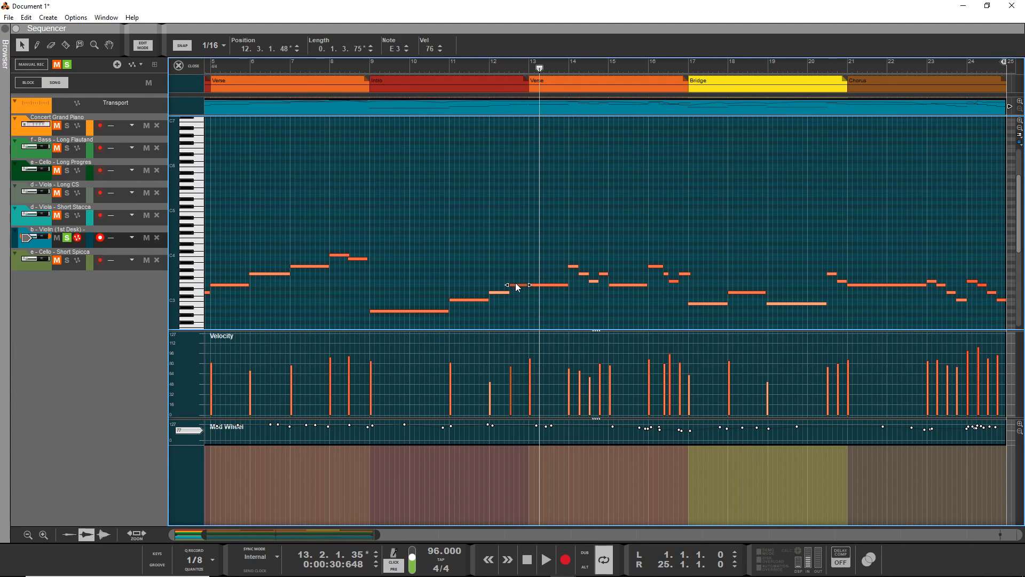
click(516, 284)
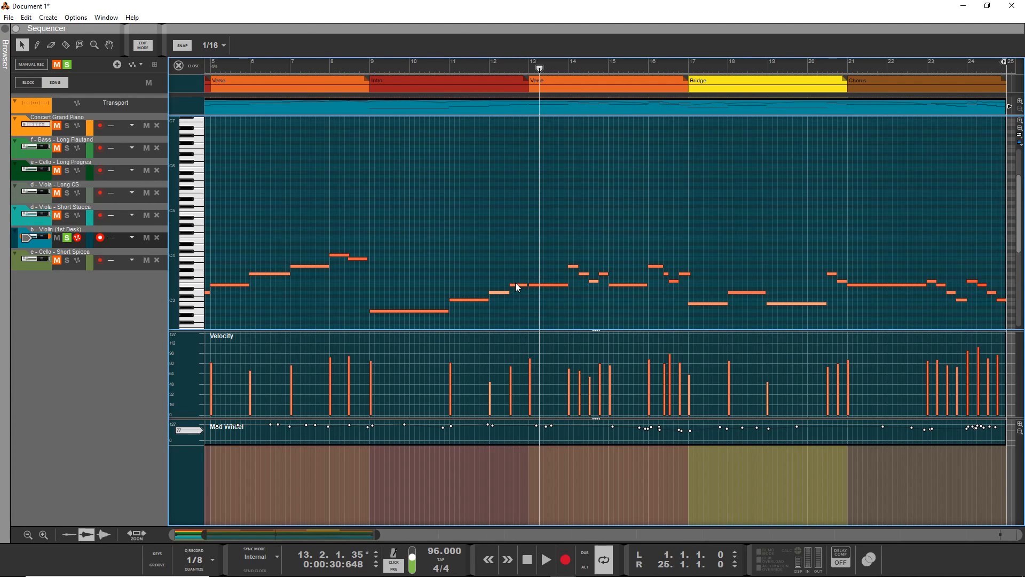
drag(516, 285, 515, 282)
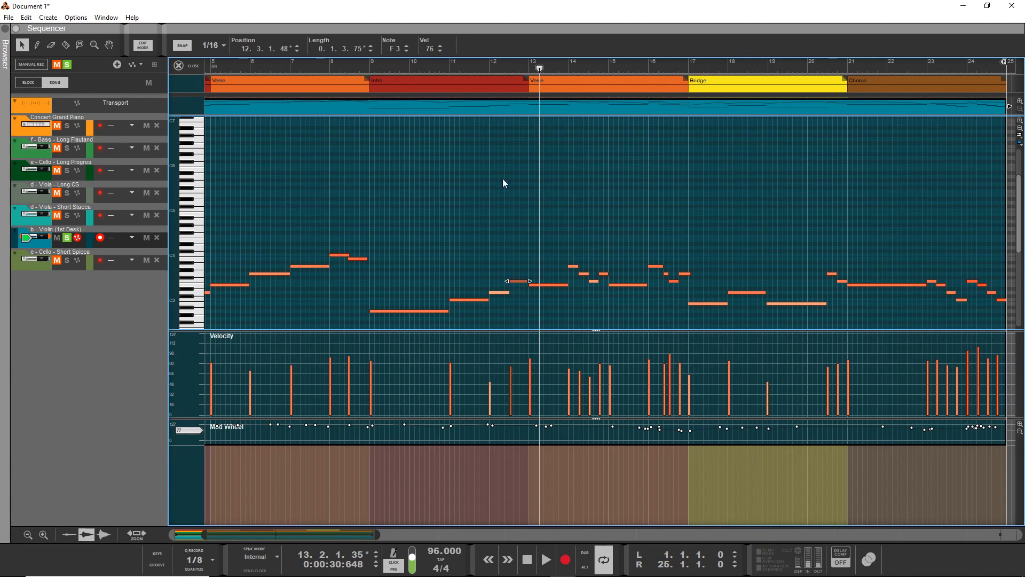
click(489, 63)
key(space)
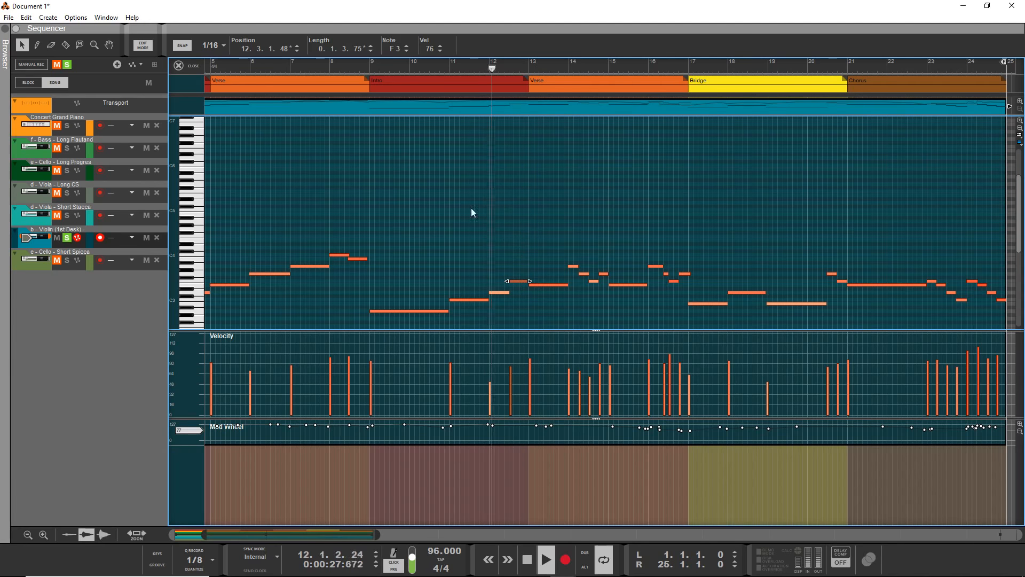
Set the F3 note's position to 12.3.1.60 and replay the passage from just after bar 11.
double_click(287, 47)
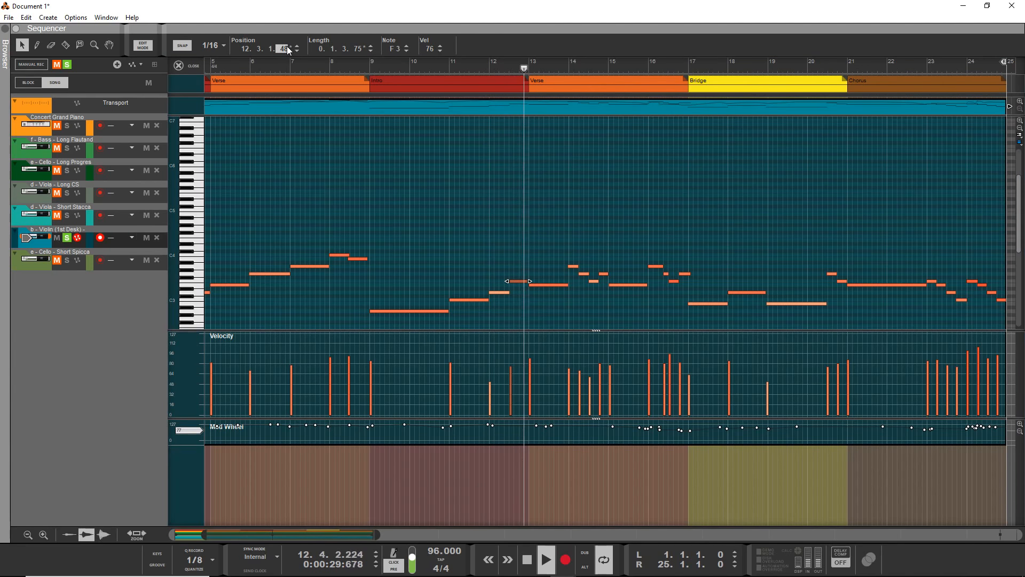
text(60)
key(Return)
drag(460, 66, 460, 69)
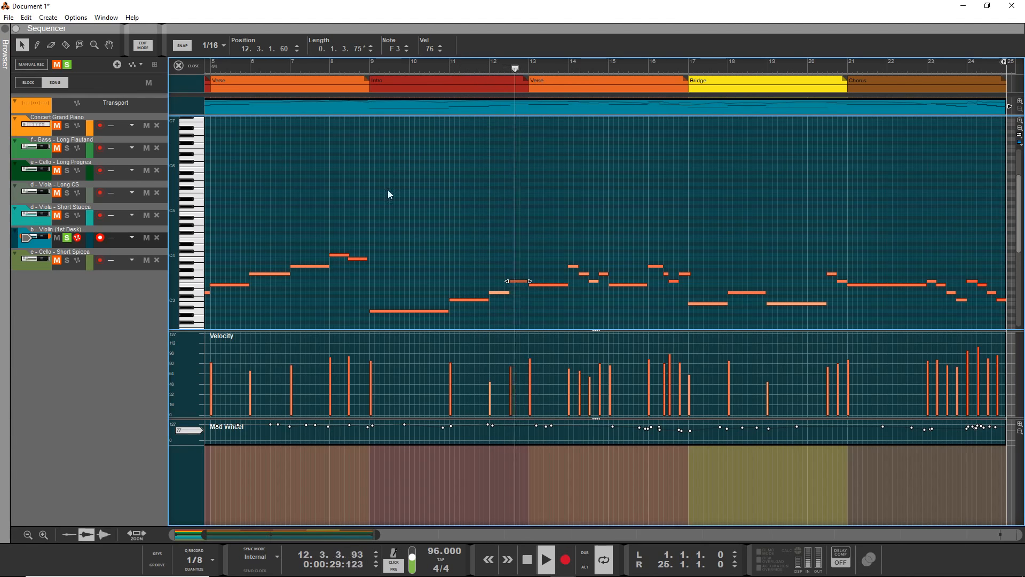
Set the F3 note's position to 12.3.1.80 and audition it from just before bar 11.
click(283, 48)
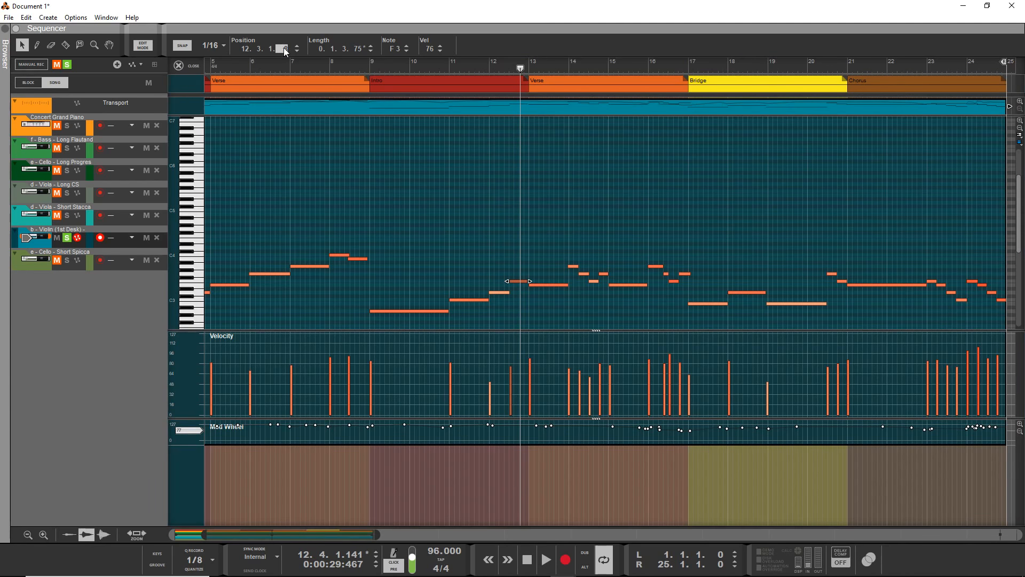
text(80)
key(Return)
click(446, 61)
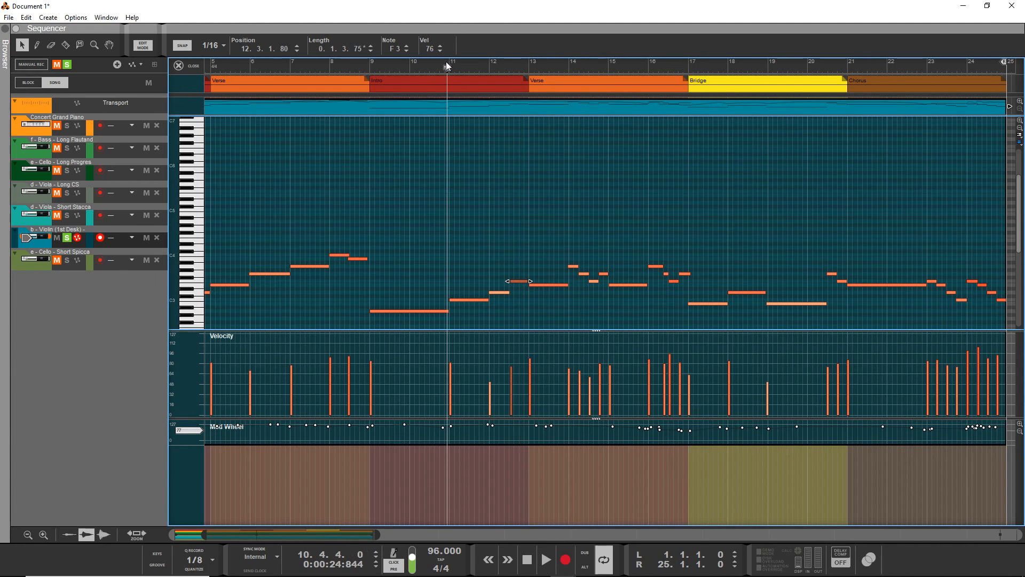
key(space)
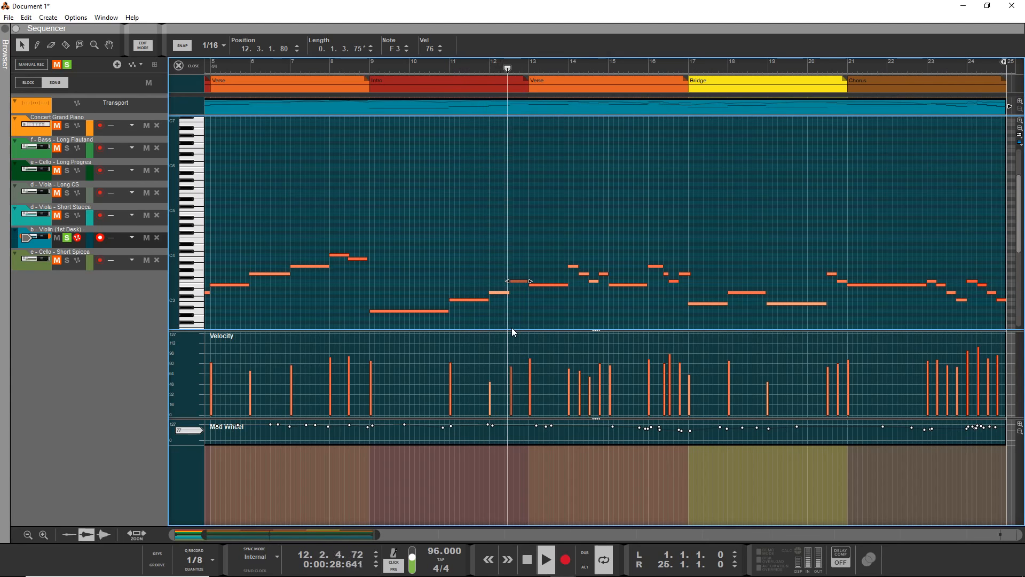
key(space)
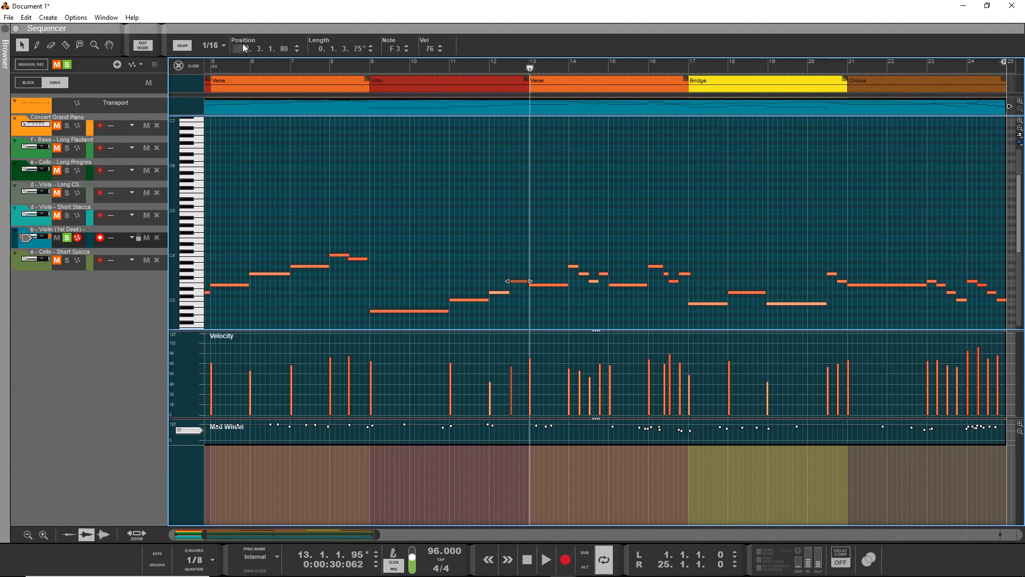
Set the F3 note's position to 12.3.1.40 and listen from the middle of bar 11 into bar 13.
double_click(283, 49)
text(40)
key(Return)
click(470, 66)
key(space)
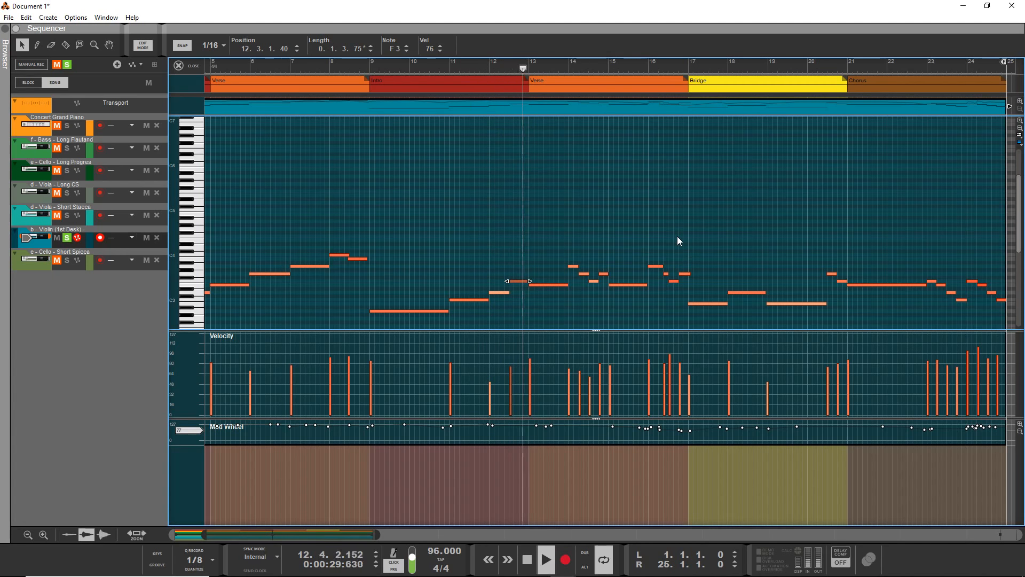
key(space)
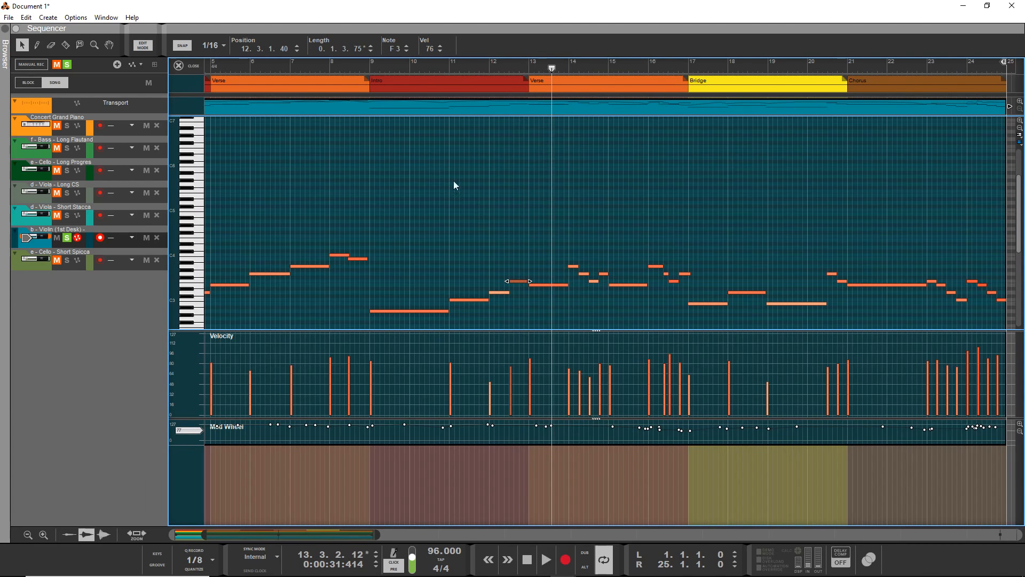
Set the F3 note's position to 12.3.1.0 and play the part from bar 10.
double_click(286, 50)
text(0)
key(Return)
click(422, 60)
key(space)
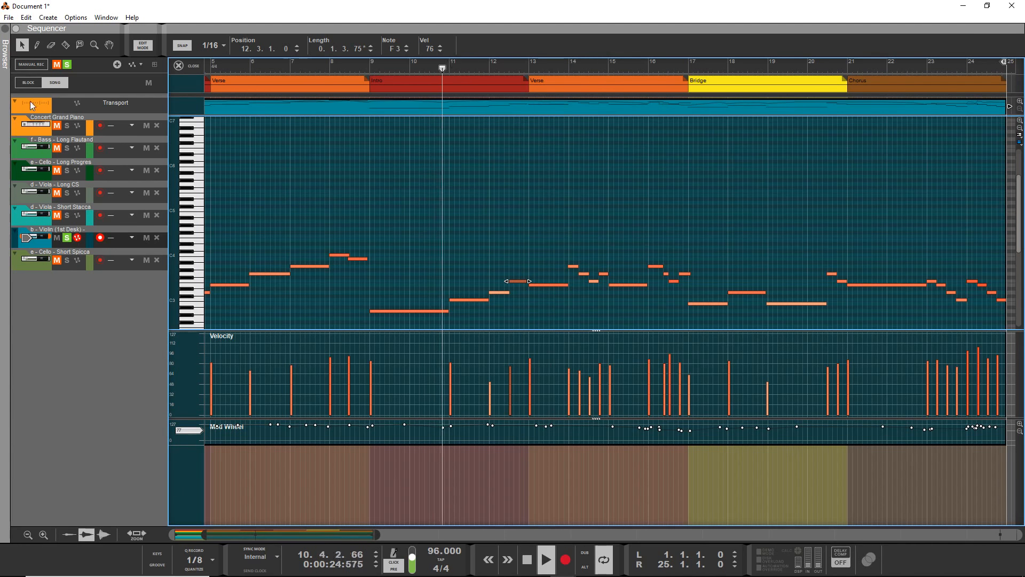
Clear all solos to hear the violin with the other instruments, solo the violin again and replay from bar 14.
click(67, 65)
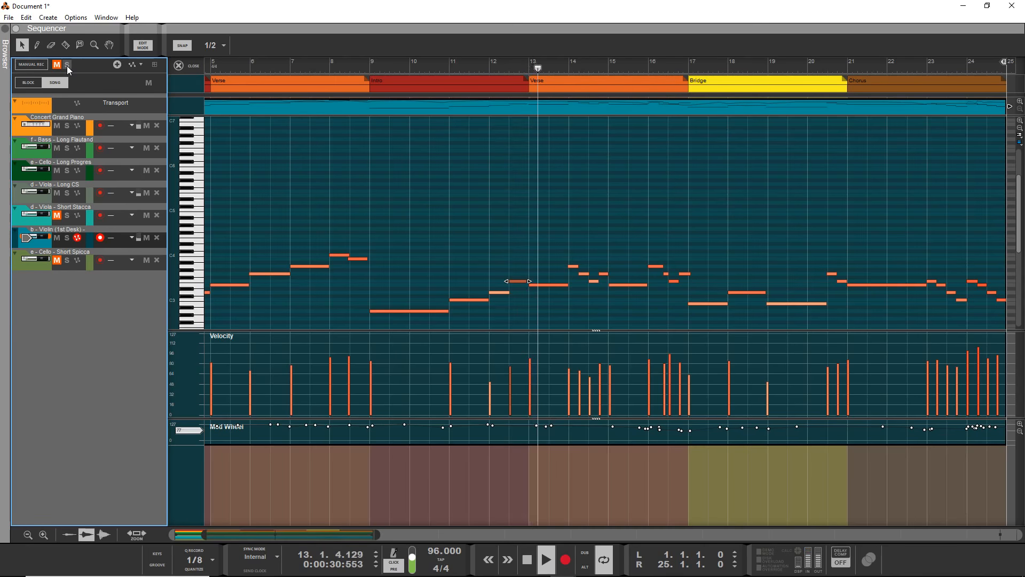
click(67, 238)
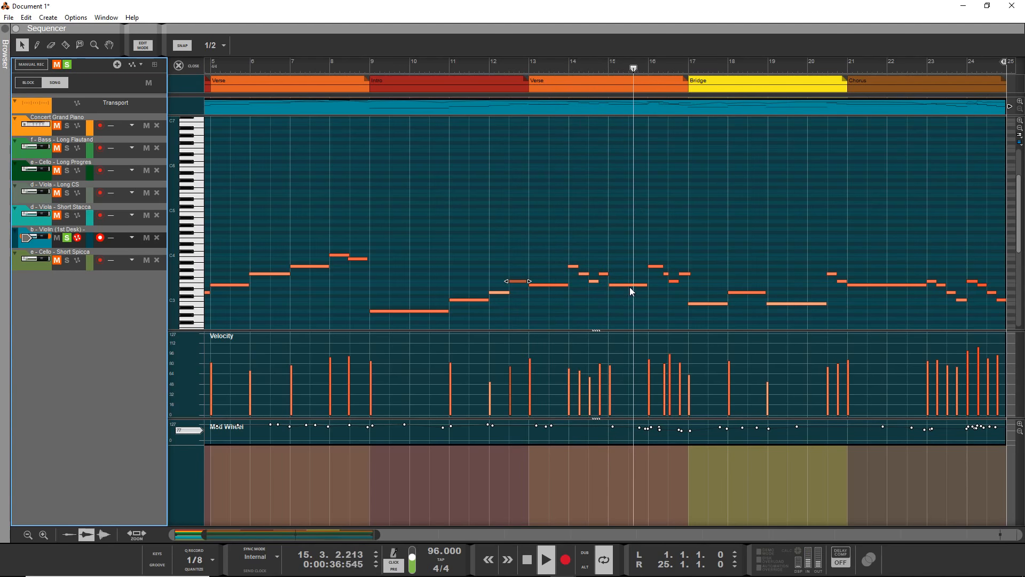
click(569, 65)
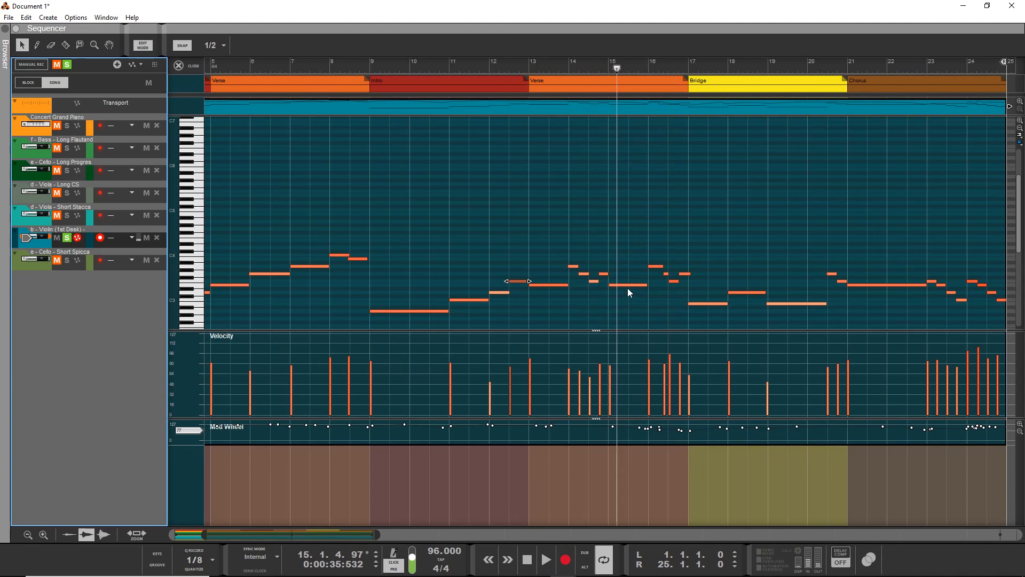
key(space)
Try lowering the violin's long E3 note at bar 15 to C3 and audition it from just before bar 14.
click(627, 285)
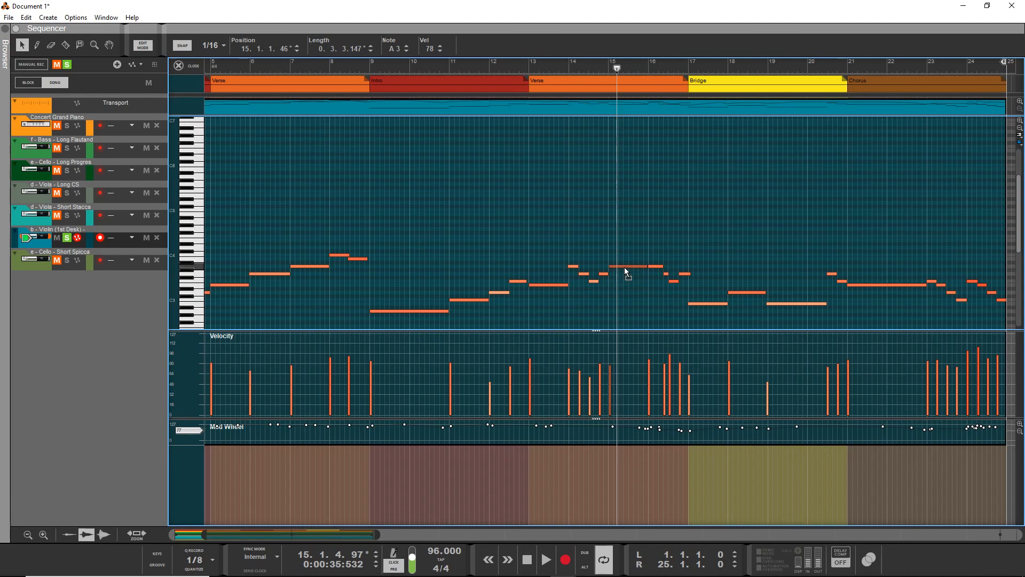
drag(624, 272, 622, 290)
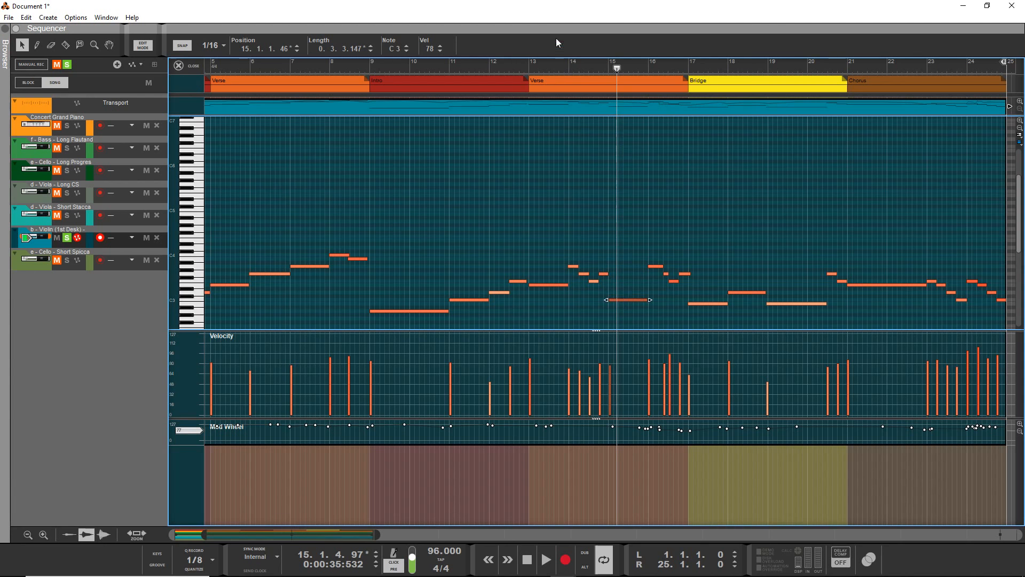
click(563, 65)
key(space)
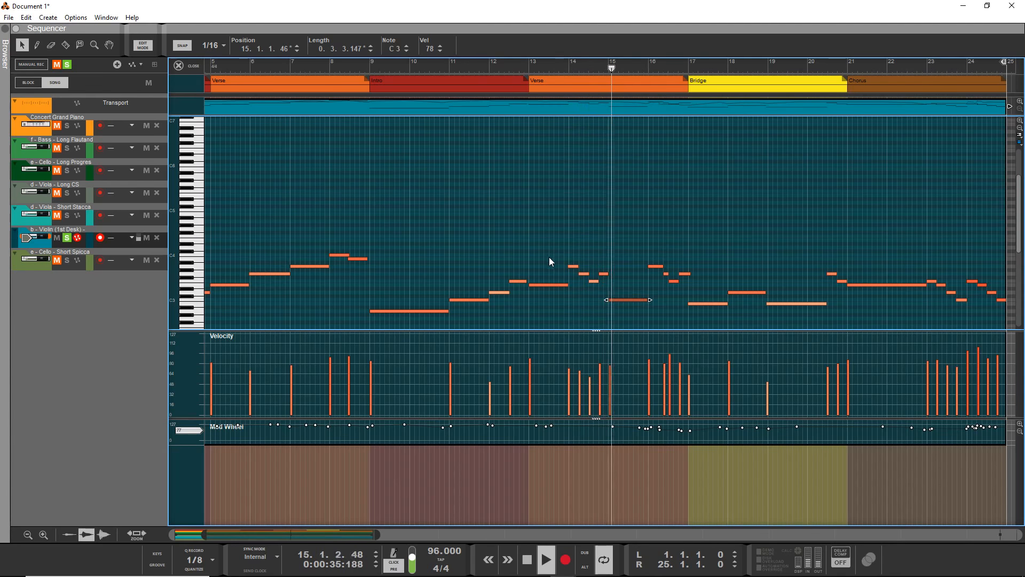
key(space)
Try the long bar 15 note at D3 and replay the passage from just before bar 14.
drag(621, 304, 619, 297)
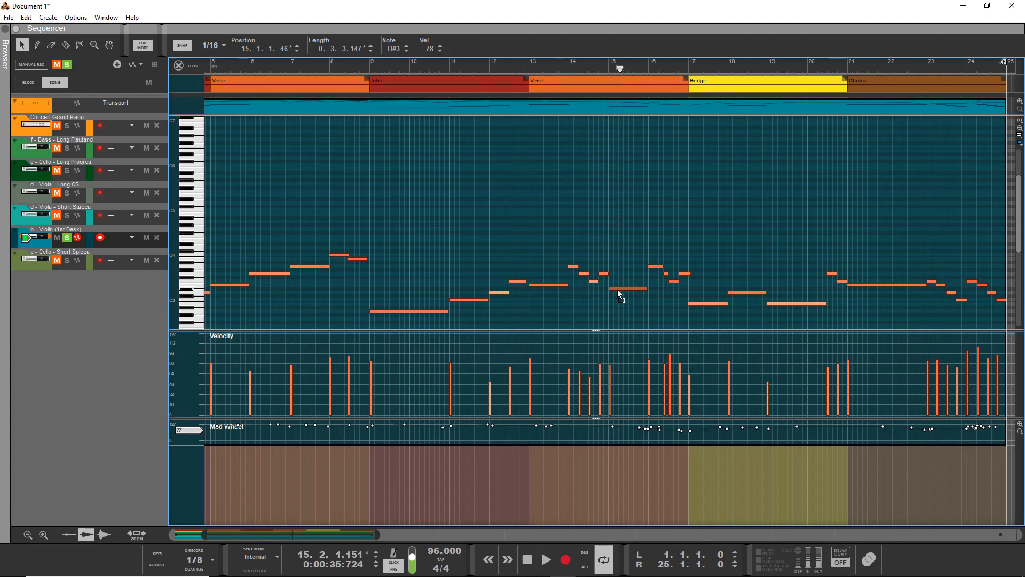
click(560, 62)
key(space)
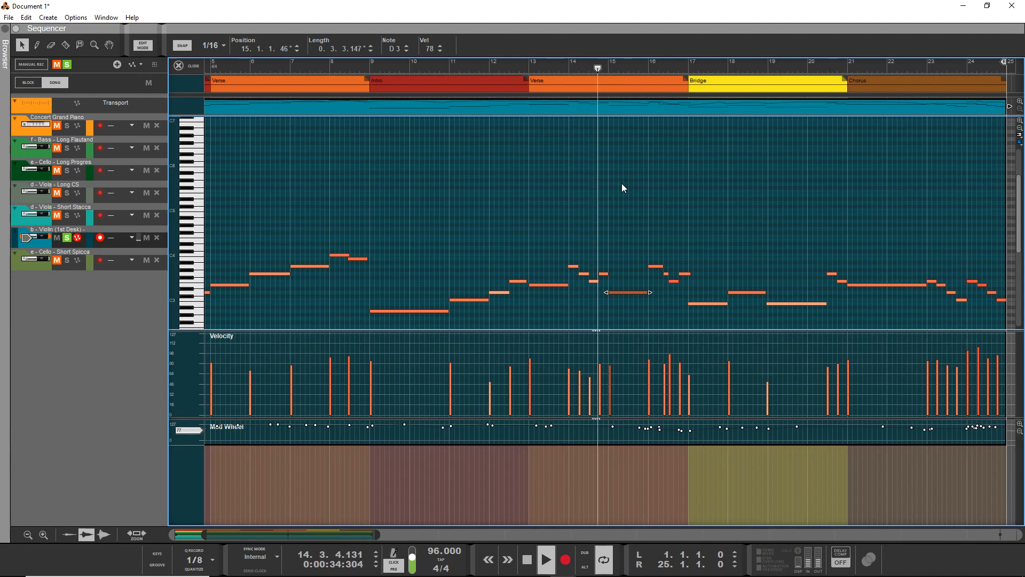
key(space)
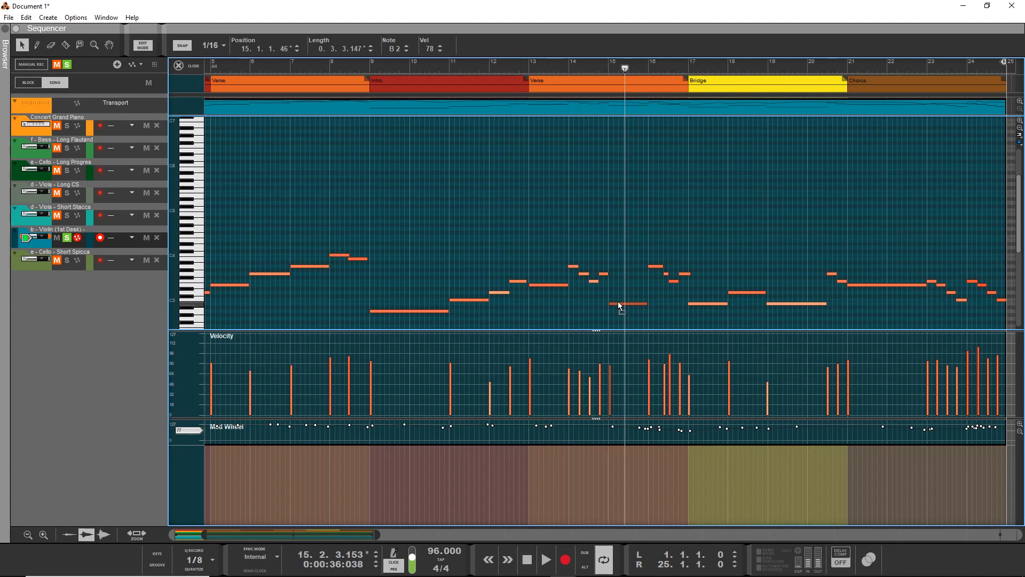
Try the long bar 15 note at B2, listen from bar 13, and return the note to E3.
drag(617, 300, 616, 303)
click(536, 64)
key(space)
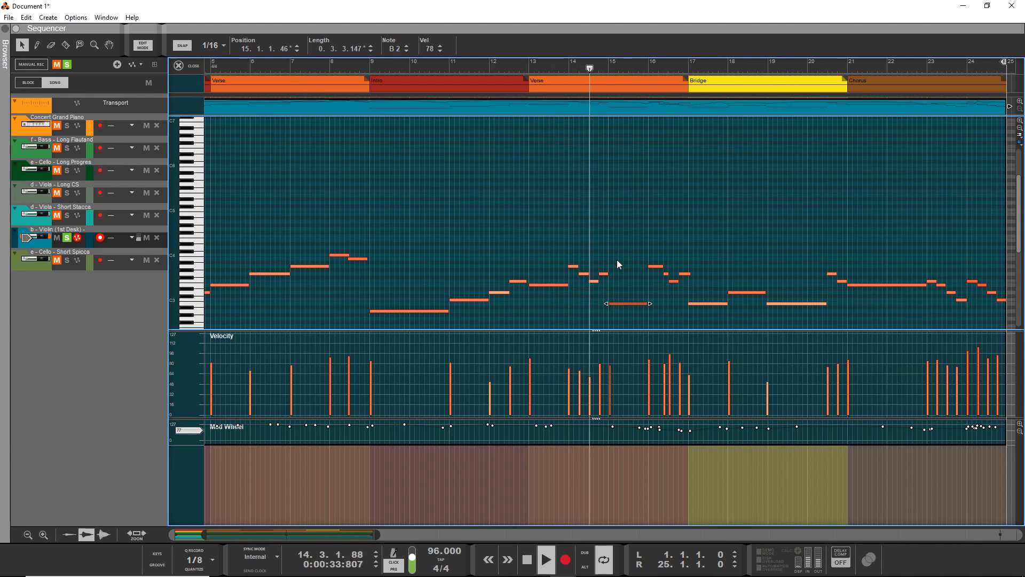
key(space)
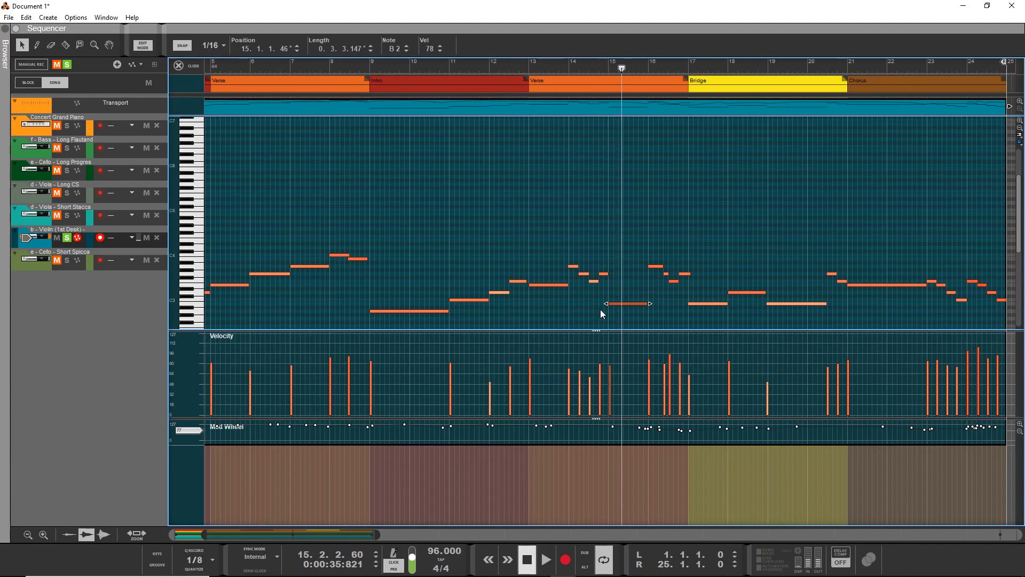
drag(619, 305, 619, 289)
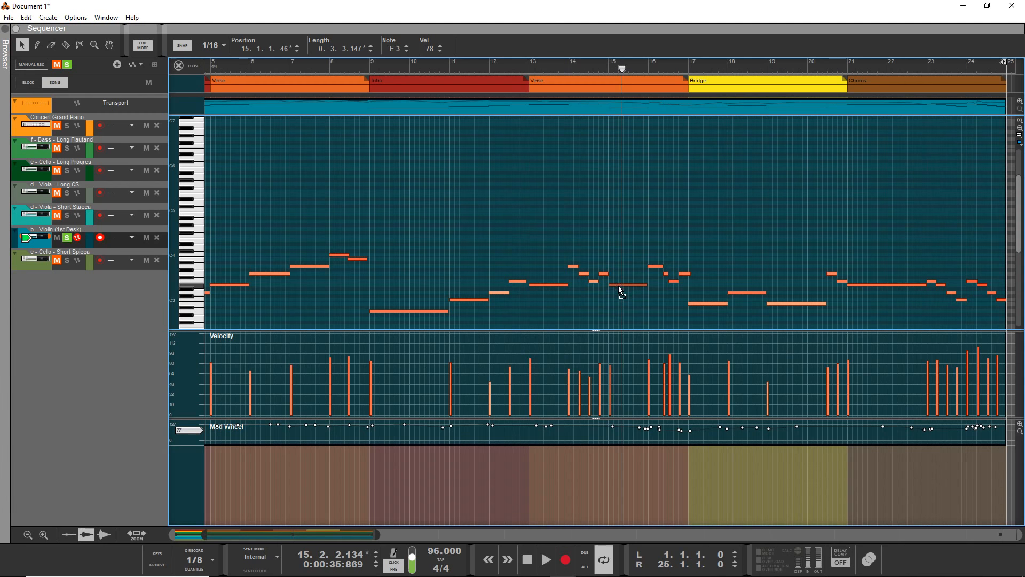
Select the short F3 note in the middle of bar 14 and play the surrounding violin passage from bar 13.
click(594, 281)
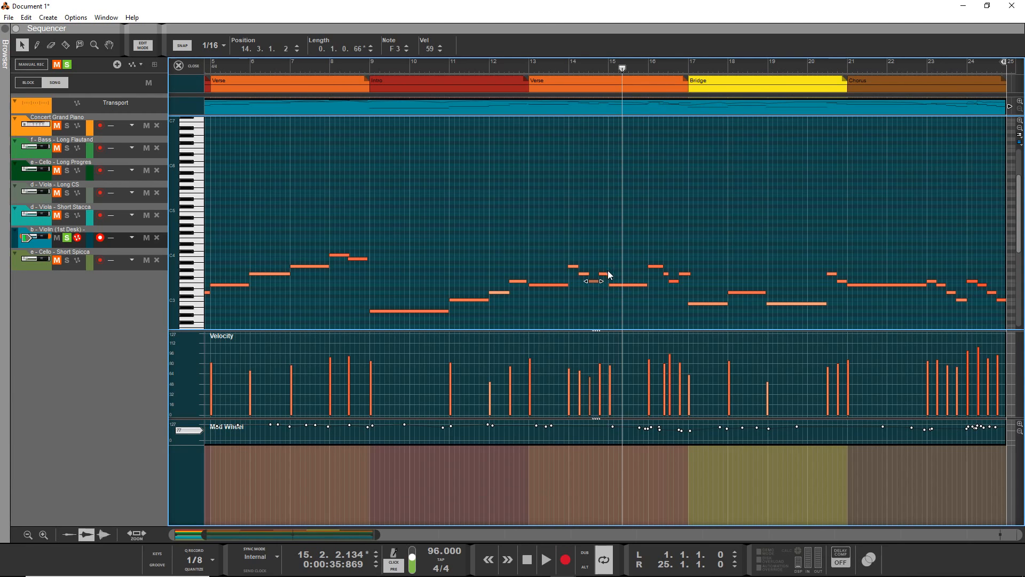
click(546, 67)
key(space)
click(566, 63)
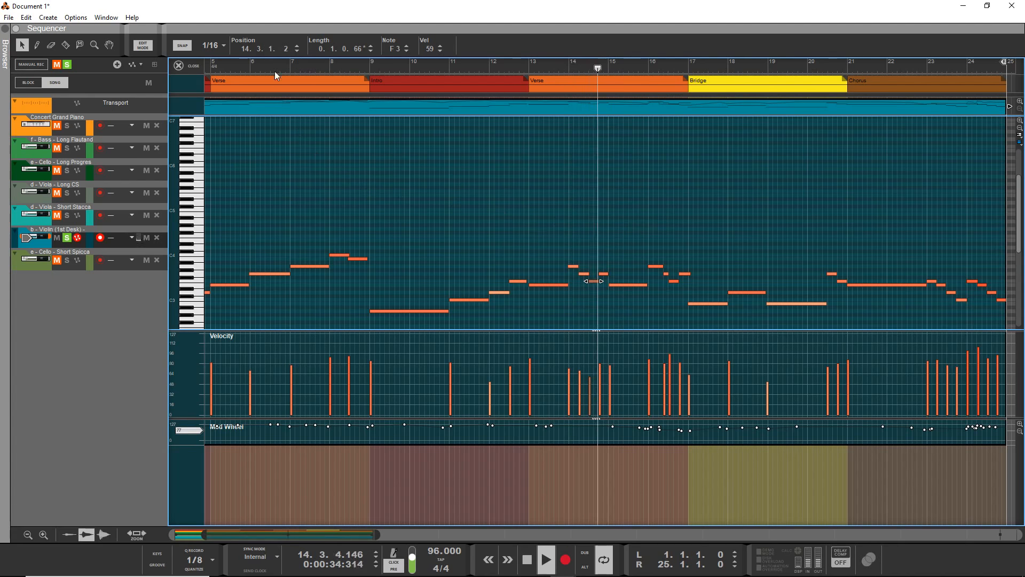
Try the short F3 note in mid-bar 14 at position 14.3.1.10, replay from bar 13, and shift it earlier to 14.2.4.234.
drag(286, 47, 288, 44)
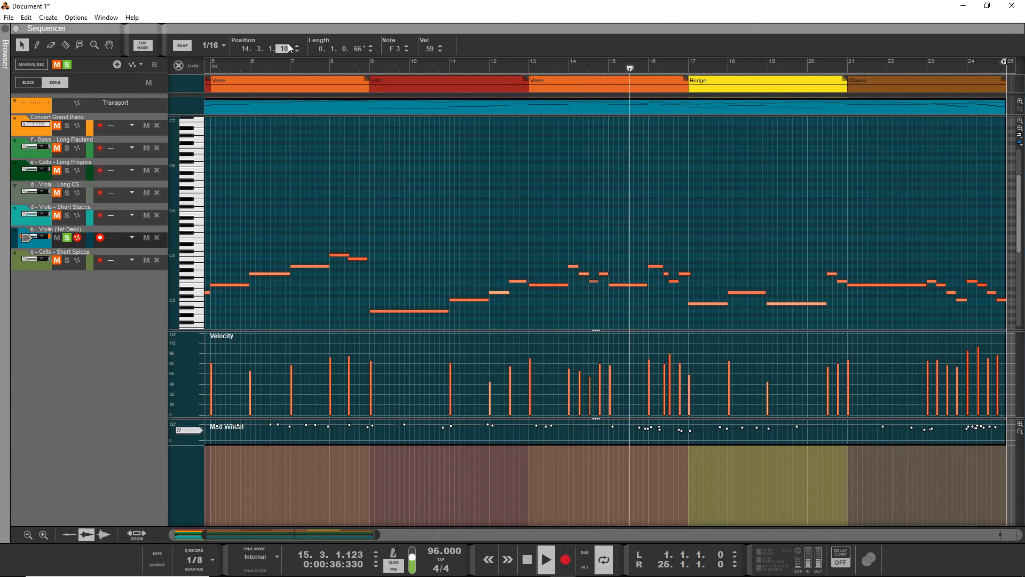
click(574, 64)
click(568, 63)
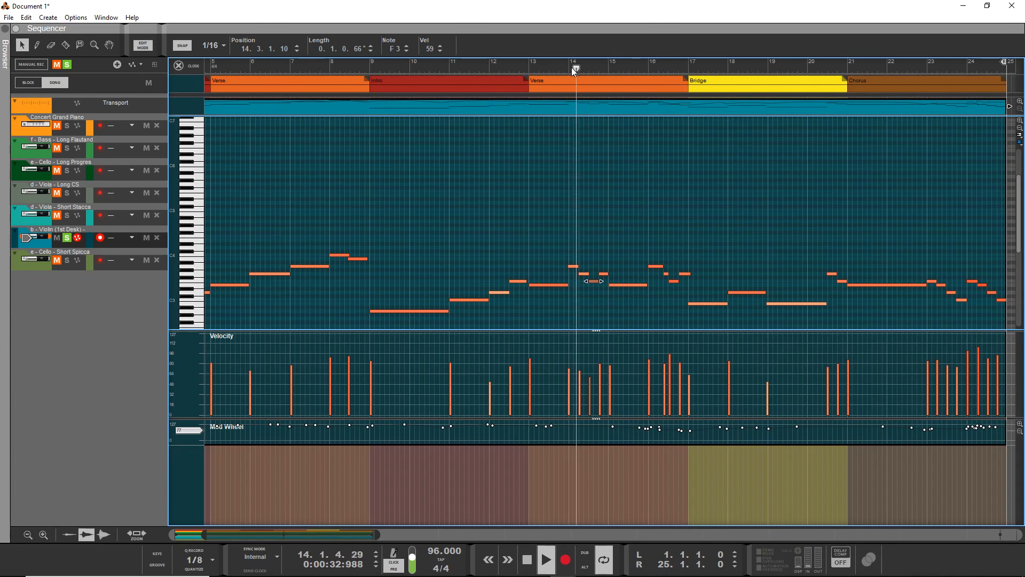
click(544, 65)
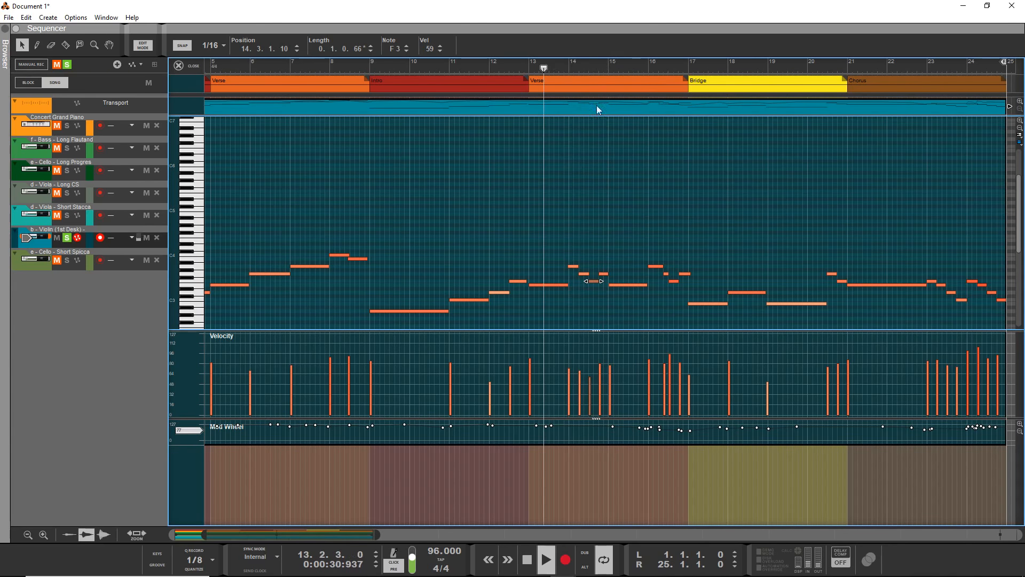
drag(282, 51, 285, 57)
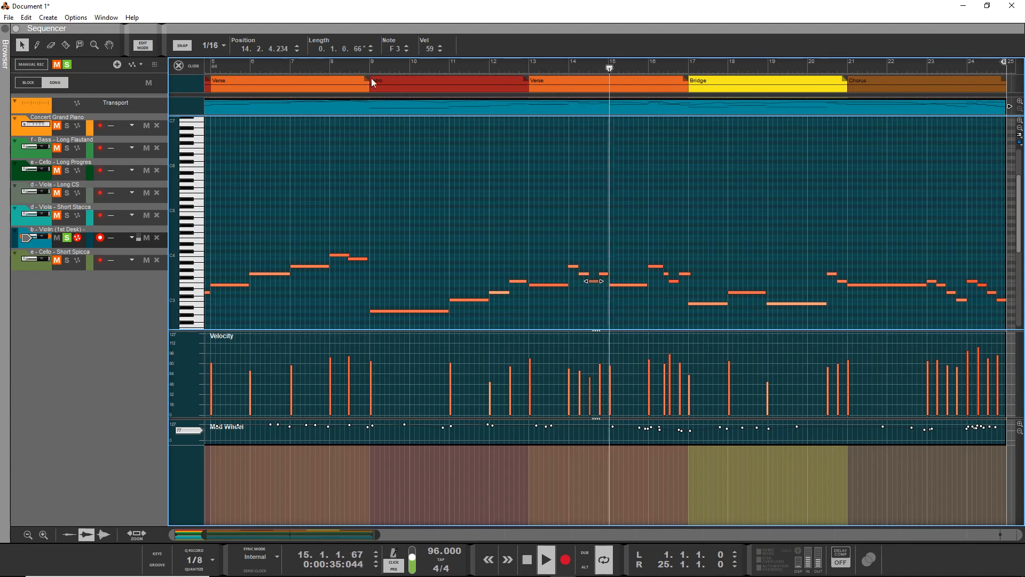
Move the long E3 violin note at bar 15 to position 15.1.1.22 and stop playback.
click(617, 285)
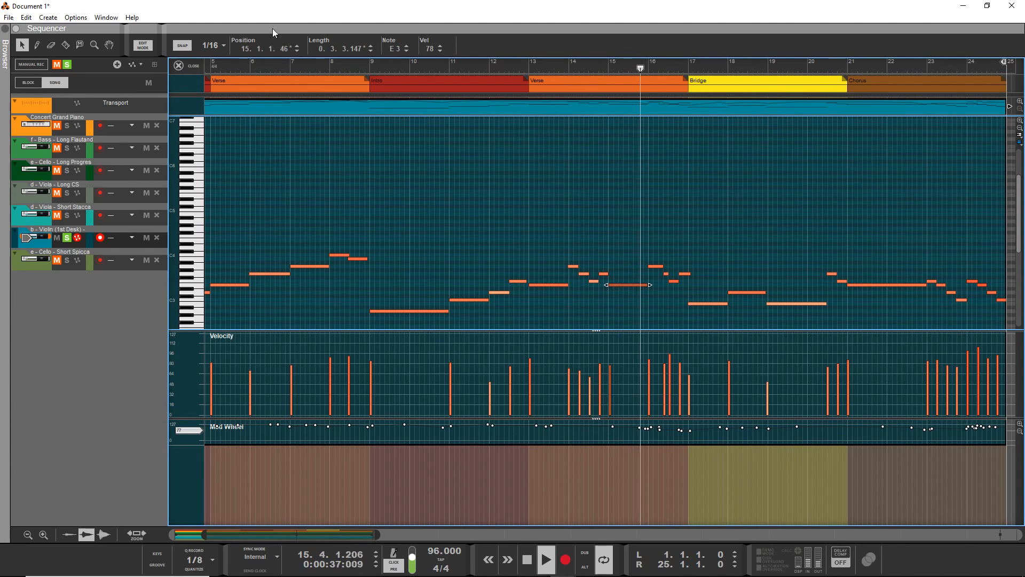
drag(284, 50, 287, 58)
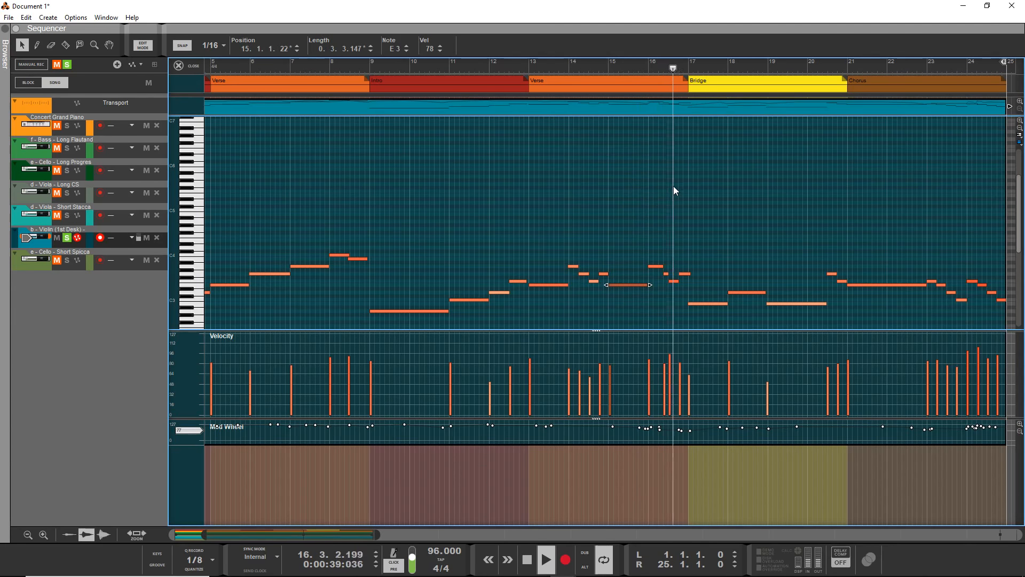
key(space)
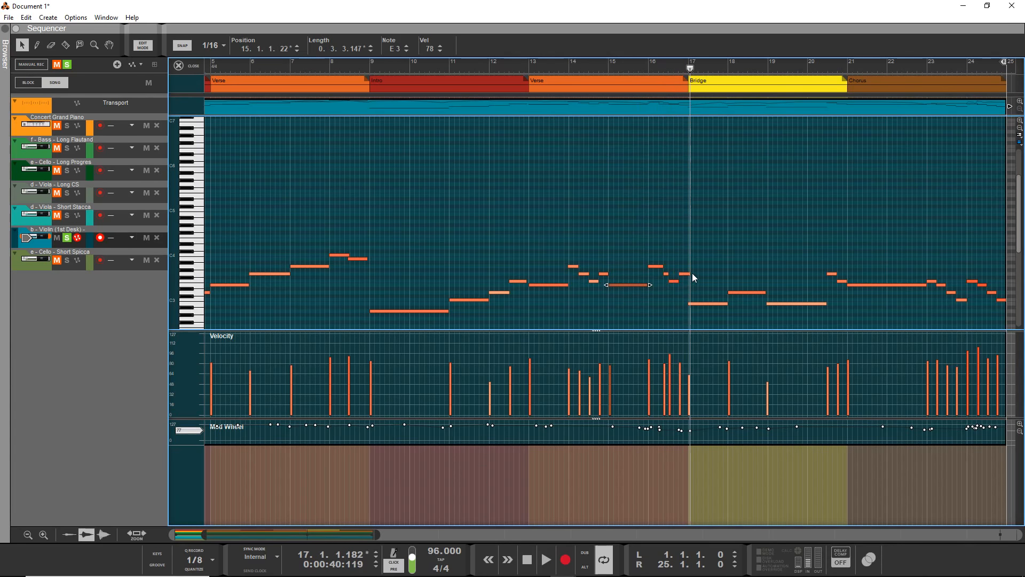
Lower the last violin note of bar 16 to E3 and audition it from just before bar 16.
click(685, 274)
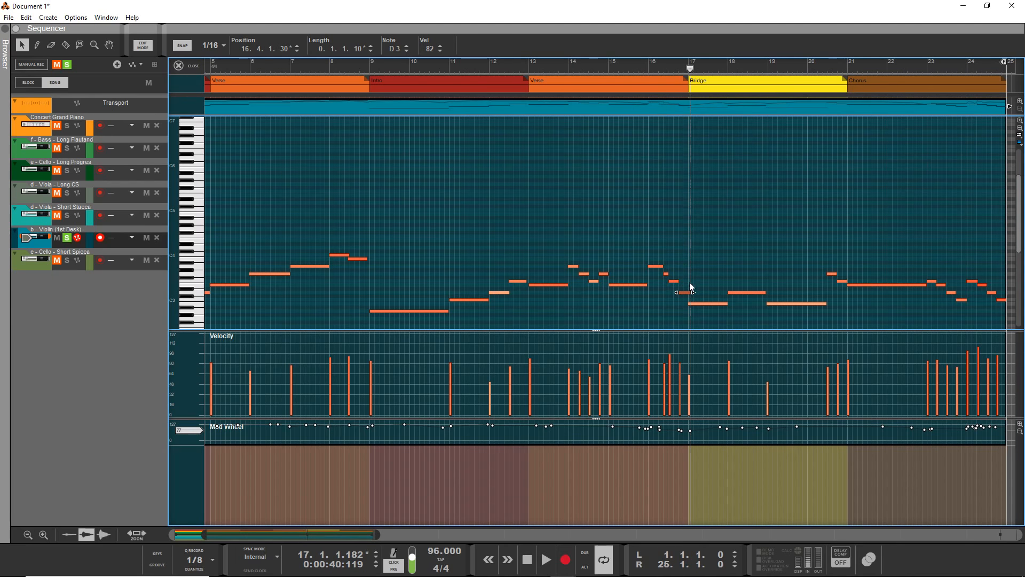
drag(686, 292, 686, 287)
click(646, 63)
key(space)
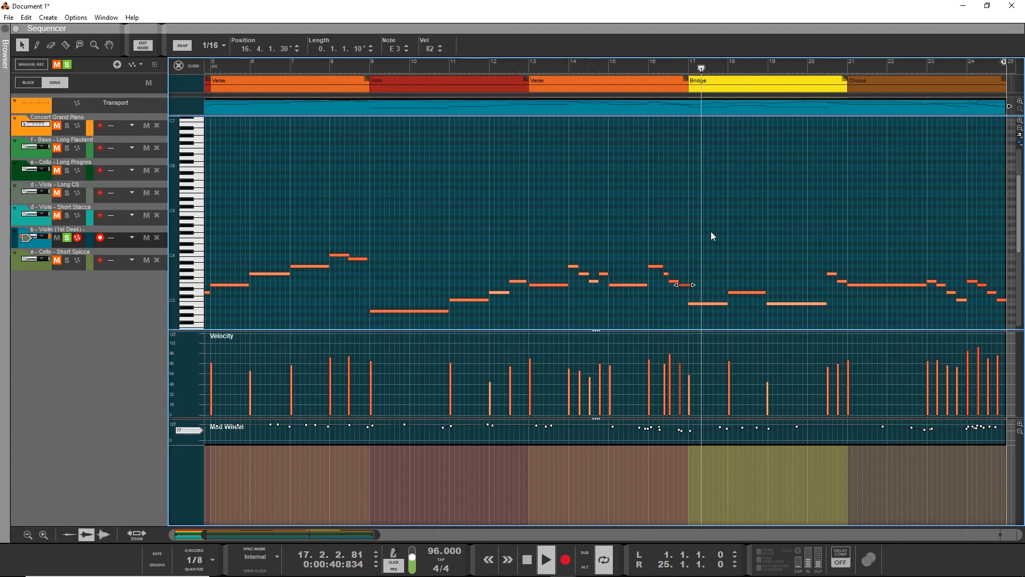
key(space)
Select the B2 note at the start of the Bridge and listen to the violin from around bar 16.
click(703, 303)
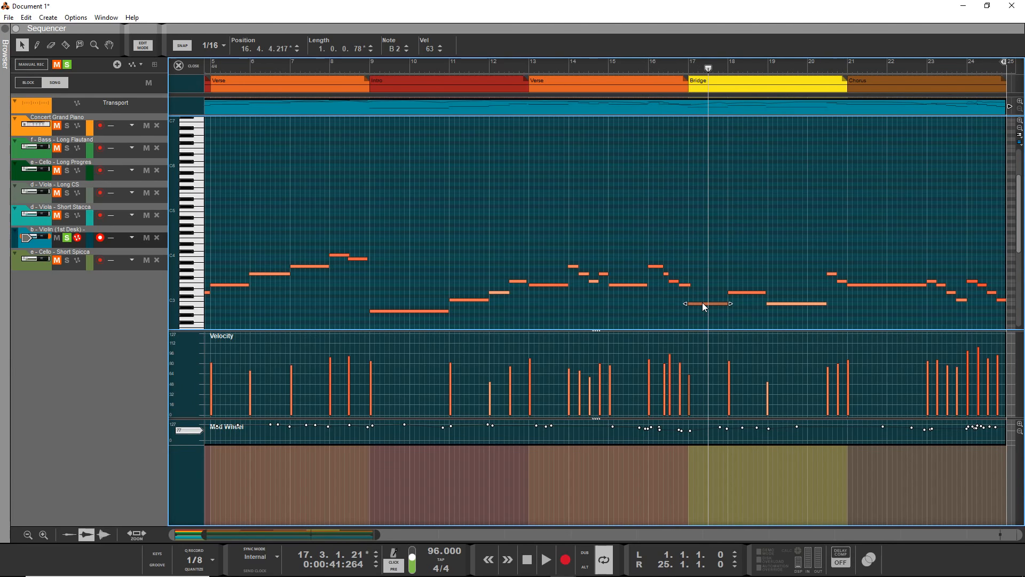
drag(689, 63, 648, 70)
key(space)
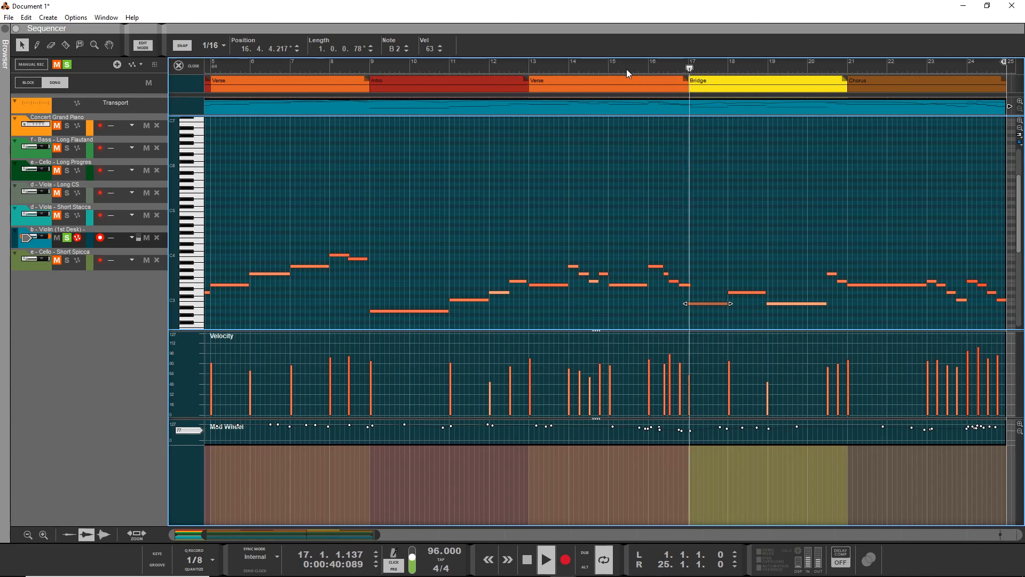
key(space)
click(686, 285)
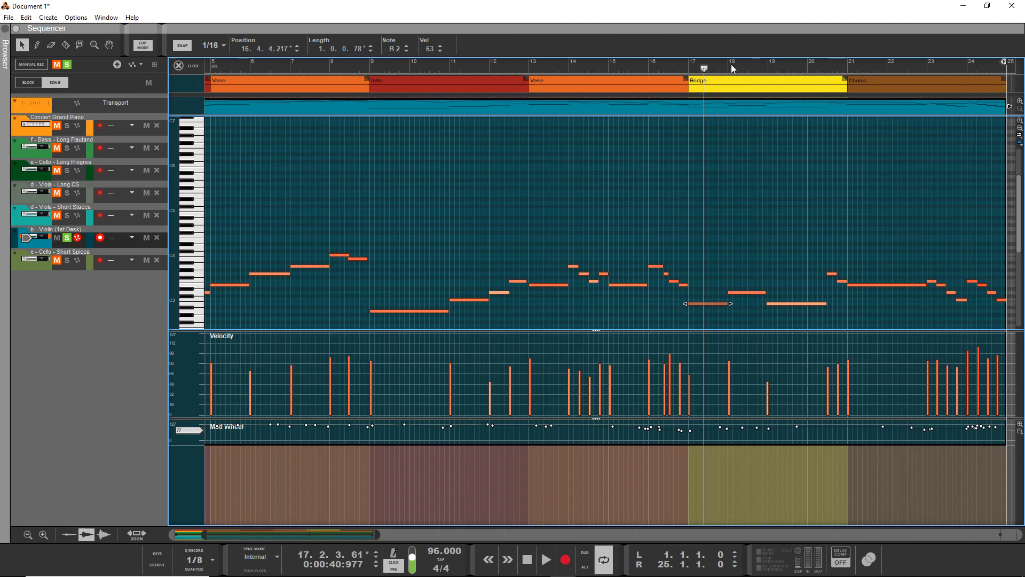
click(643, 64)
key(space)
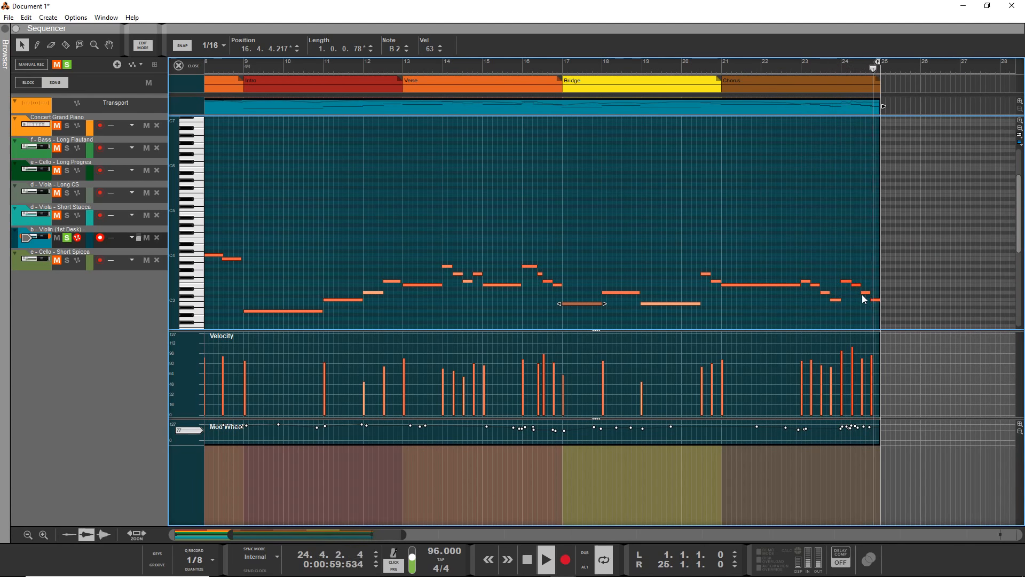
Quantize the eight closing violin notes of bars 23 and 24 to 1/8 at 100%, and play them back from just before bar 23.
scroll(835, 273, right, 4)
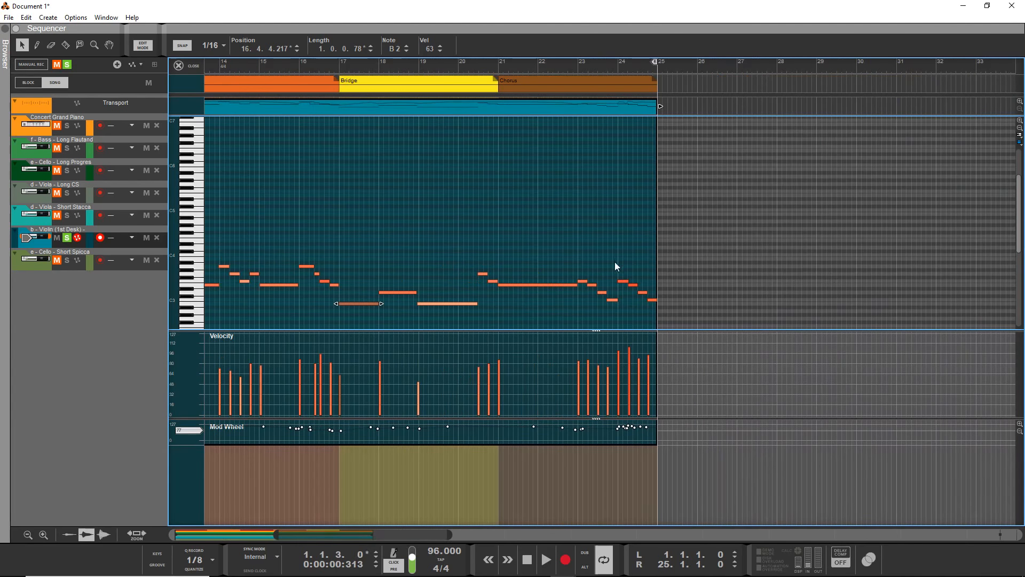
click(623, 282)
click(635, 288)
click(635, 286)
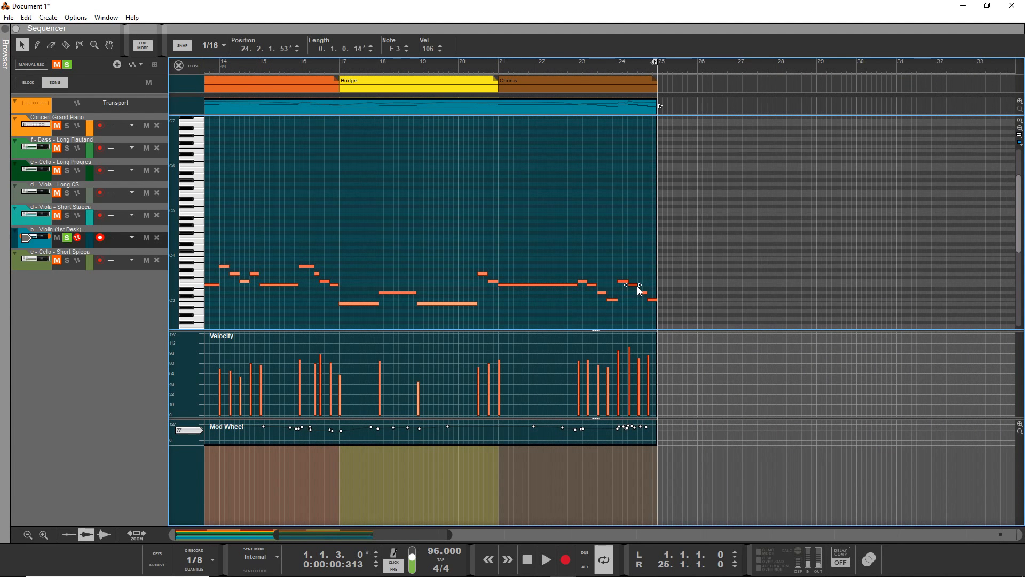
click(660, 274)
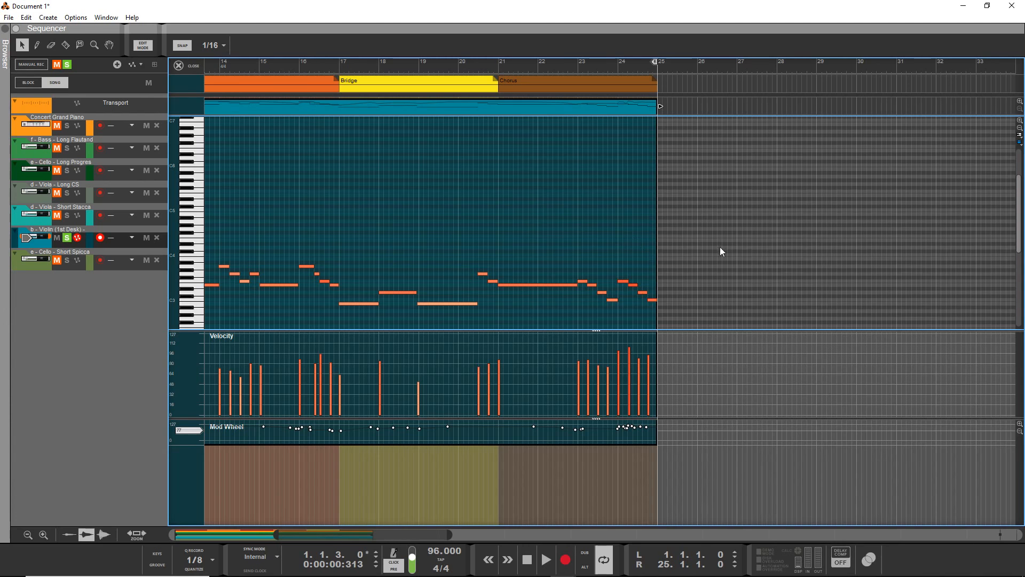
drag(586, 325, 583, 324)
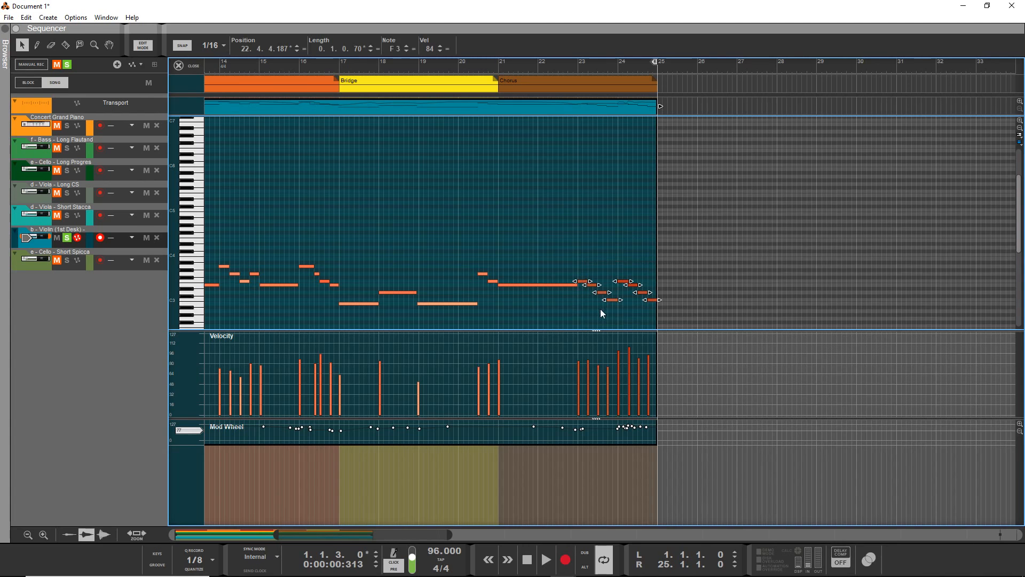
key(F8)
click(102, 153)
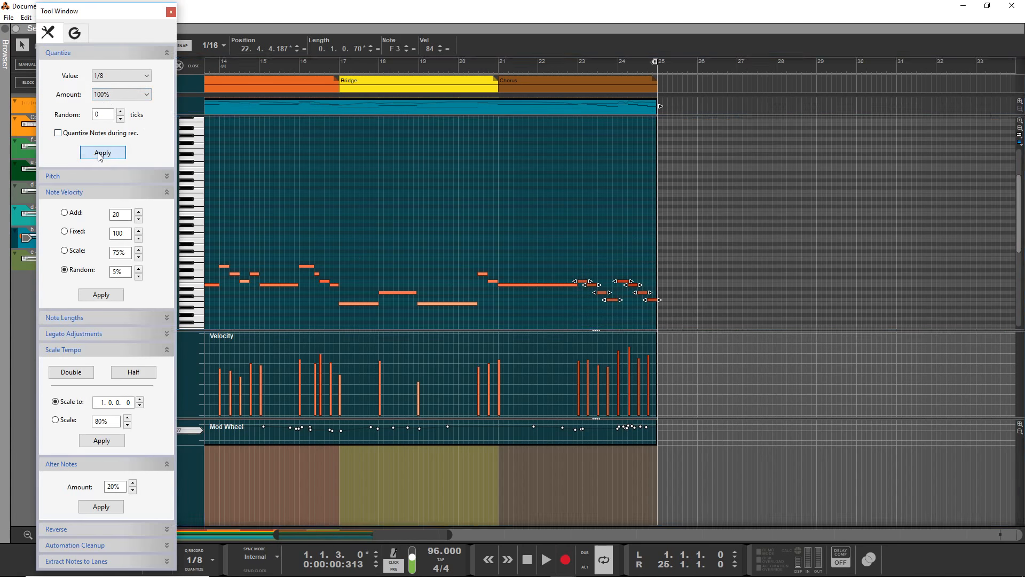
click(575, 66)
key(space)
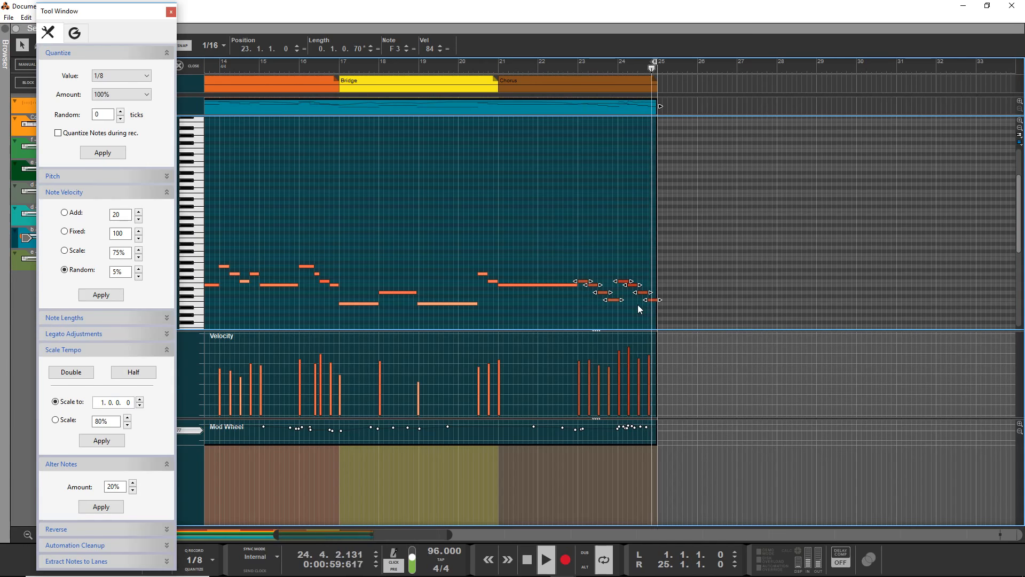
key(space)
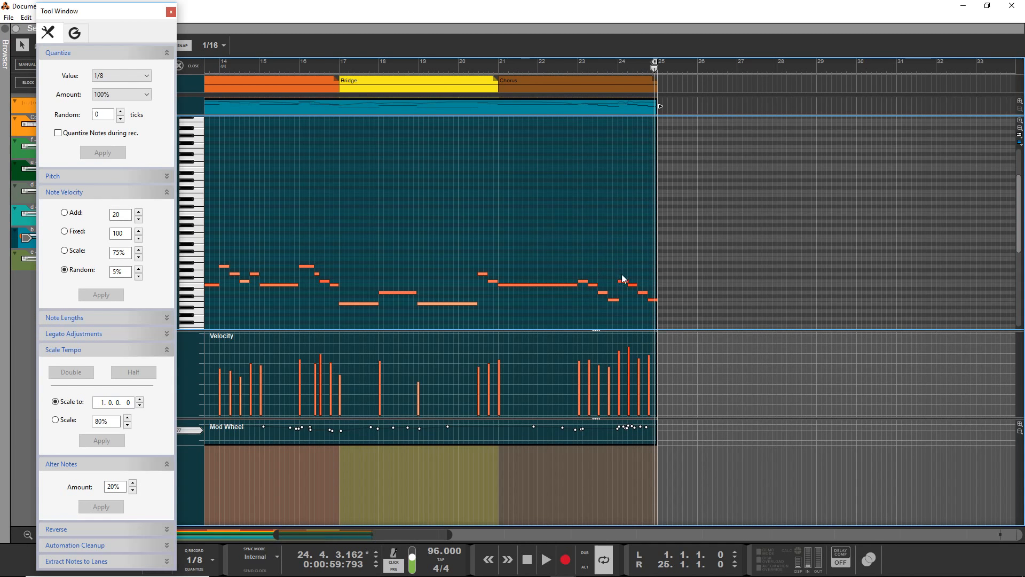
Trim the F3 note at bar 24 and the C3 note on beat 4 of bar 23 to length 0.1.0.0, auditioning from bar 23.
click(622, 281)
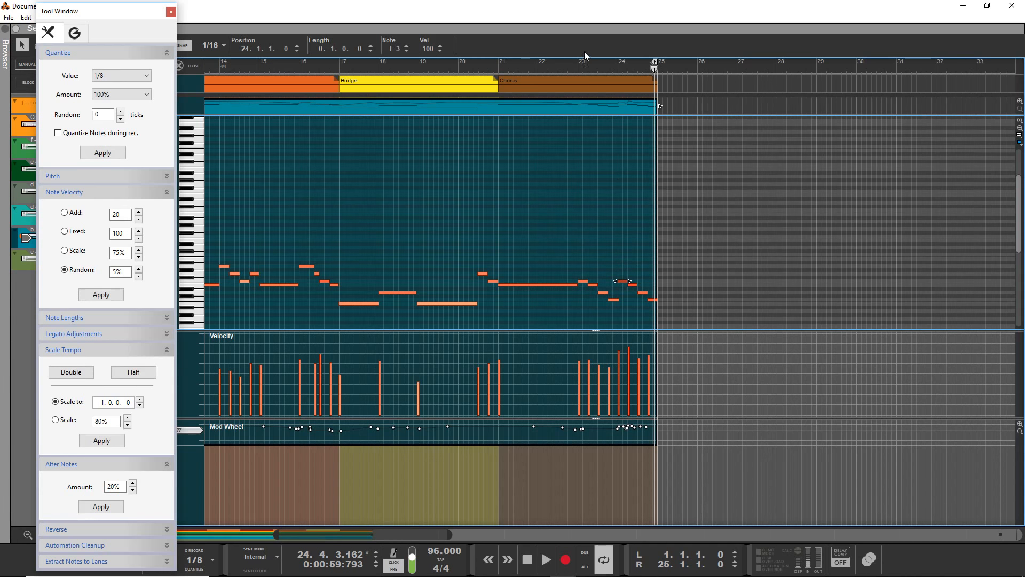
click(581, 65)
key(space)
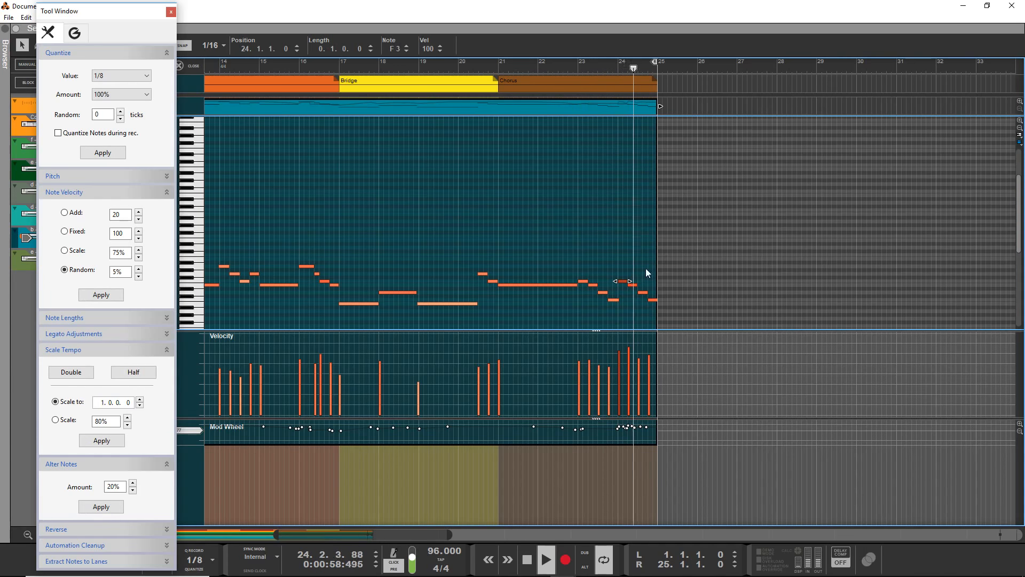
key(space)
click(616, 302)
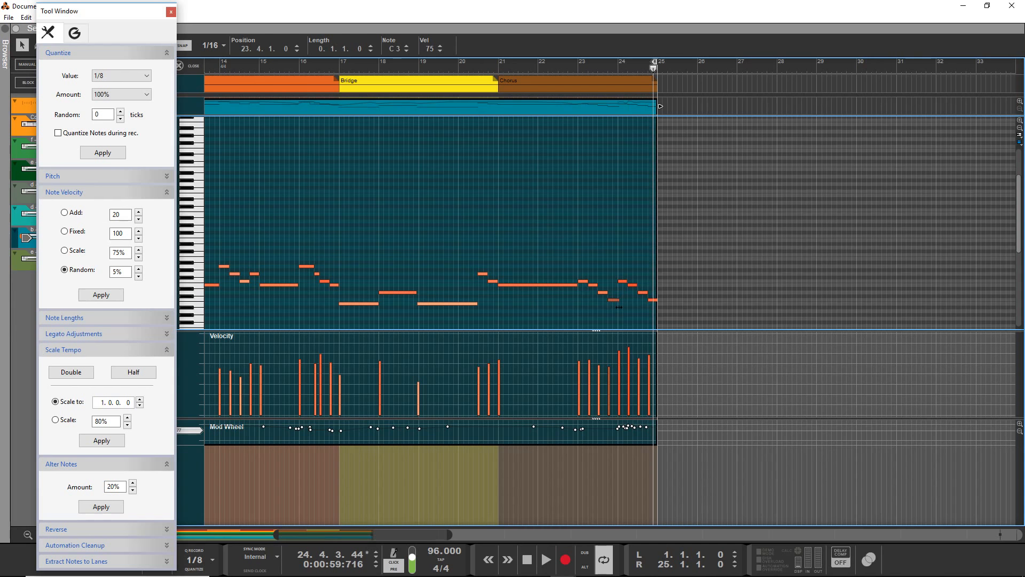
click(559, 62)
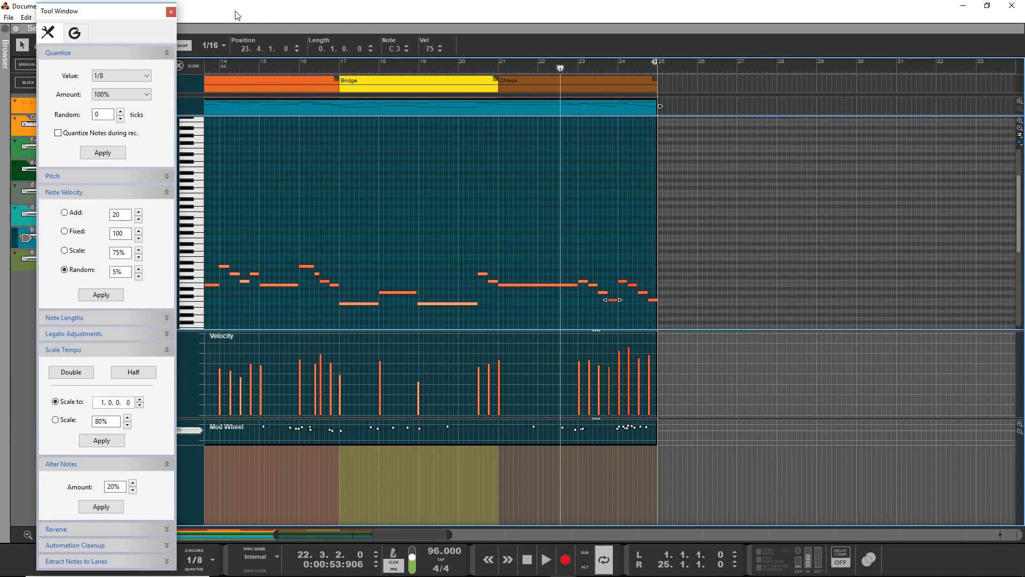
Close the quantize tools, clear all solos, and unmute the short viola and short cello tracks.
click(170, 12)
click(68, 65)
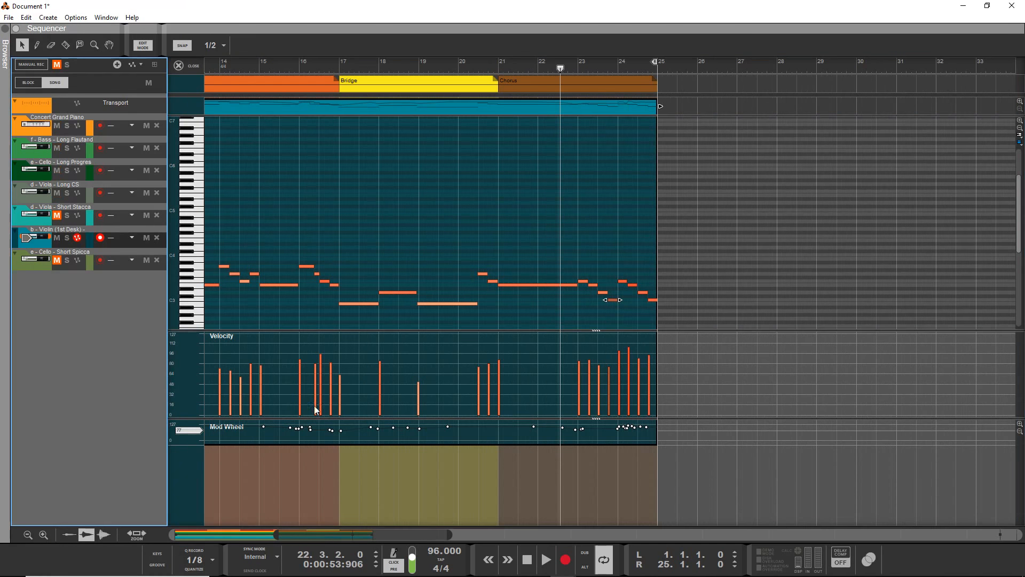
click(58, 215)
click(57, 259)
Lower the violin channel's fader slightly in the mixer and adjust the panning of the long viola, short viola and short cello channels.
key(F5)
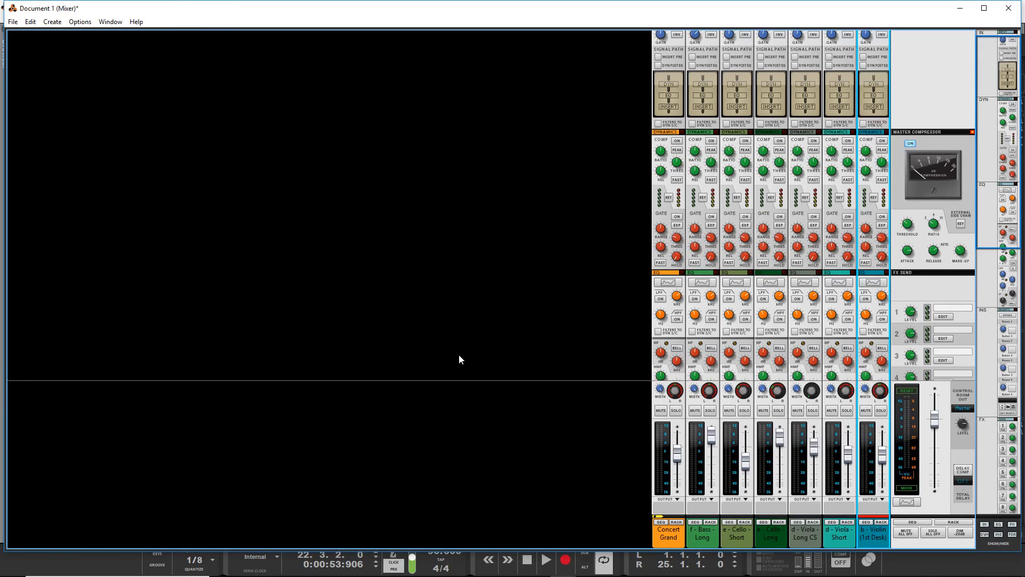
drag(889, 458, 884, 461)
click(813, 399)
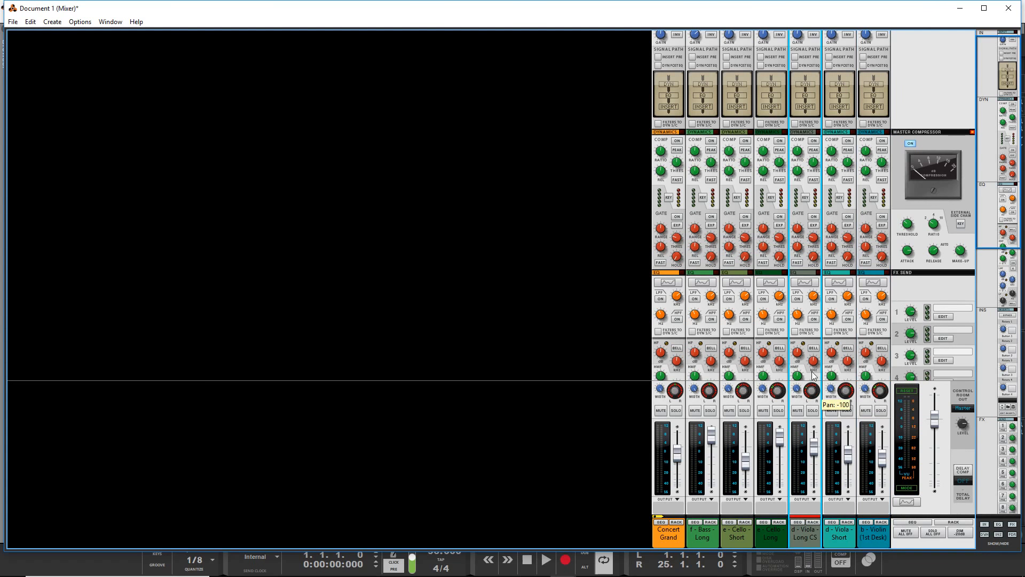
click(843, 395)
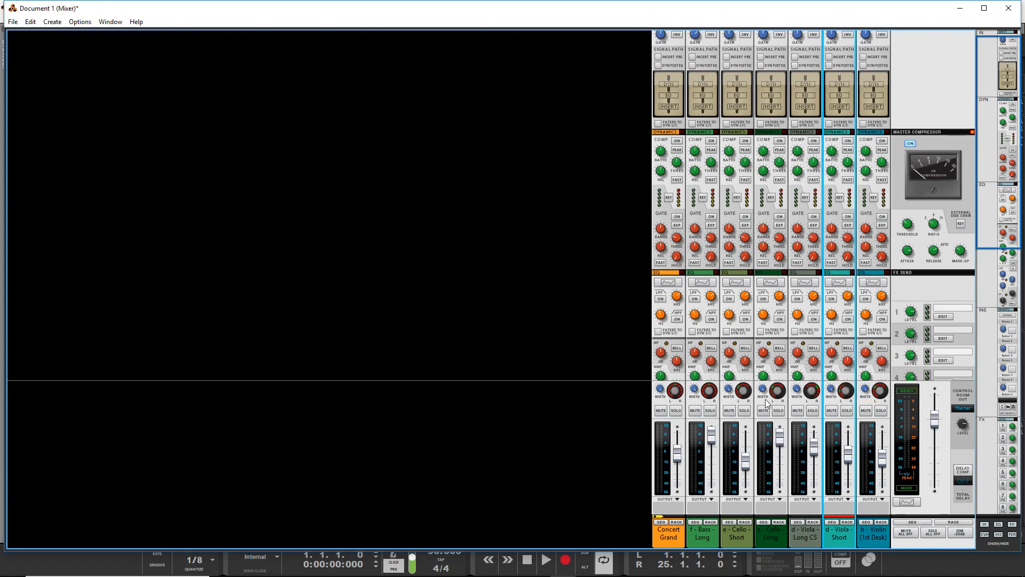
click(750, 393)
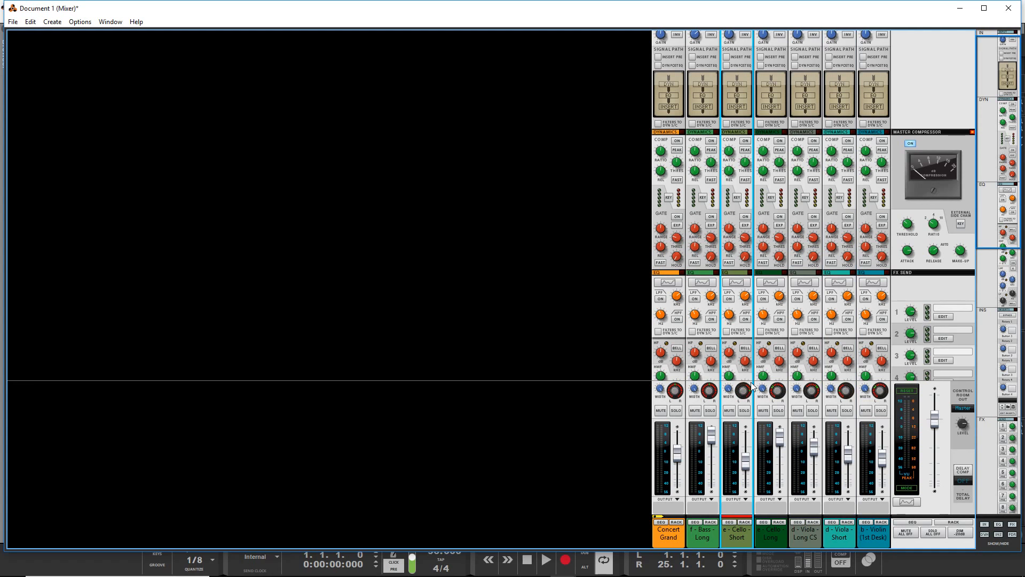
Return to the full arrangement view, play the song from the start, and adjust the master compressor's threshold in the mixer.
key(F7)
key(Escape)
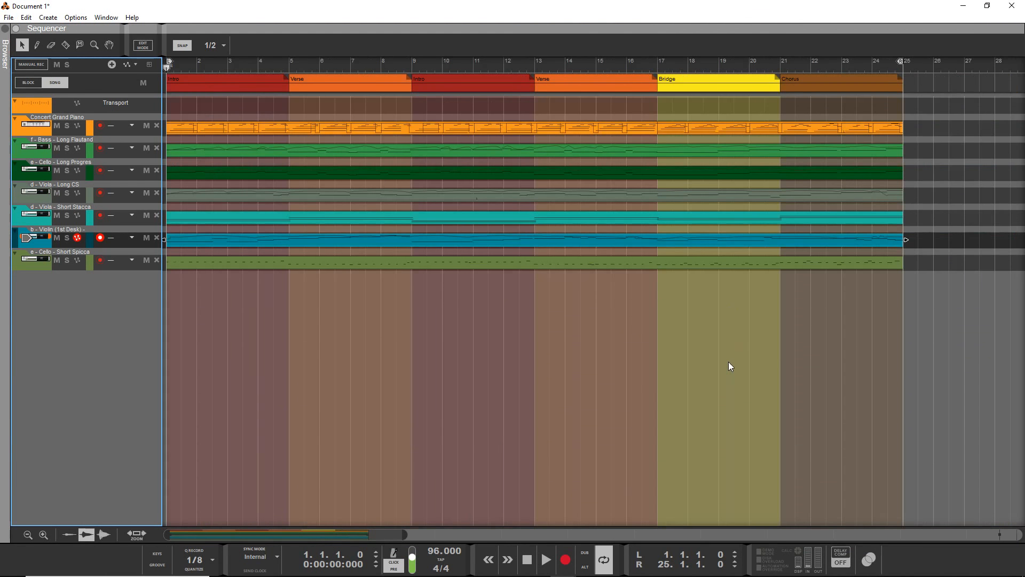
key(space)
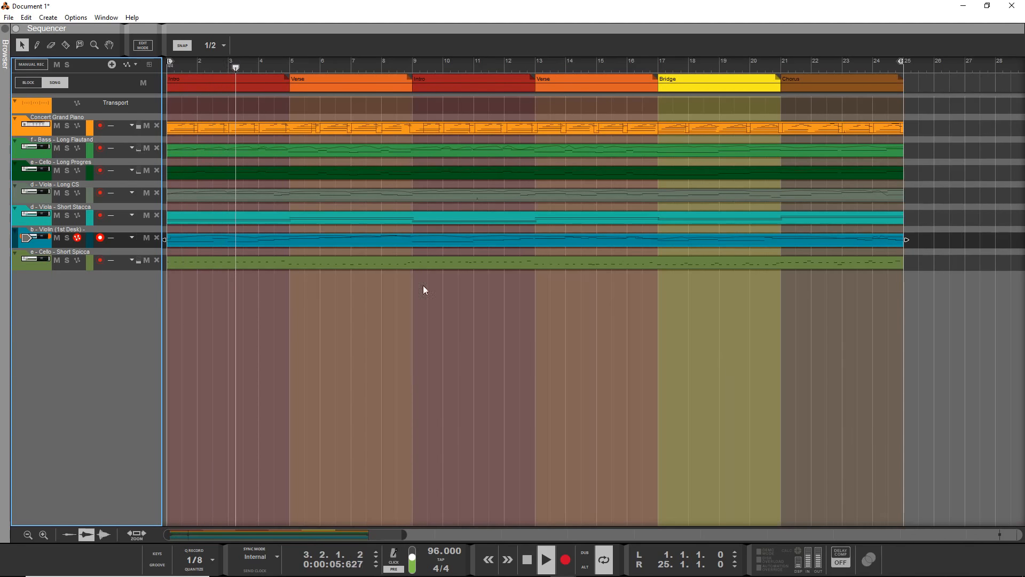
key(F5)
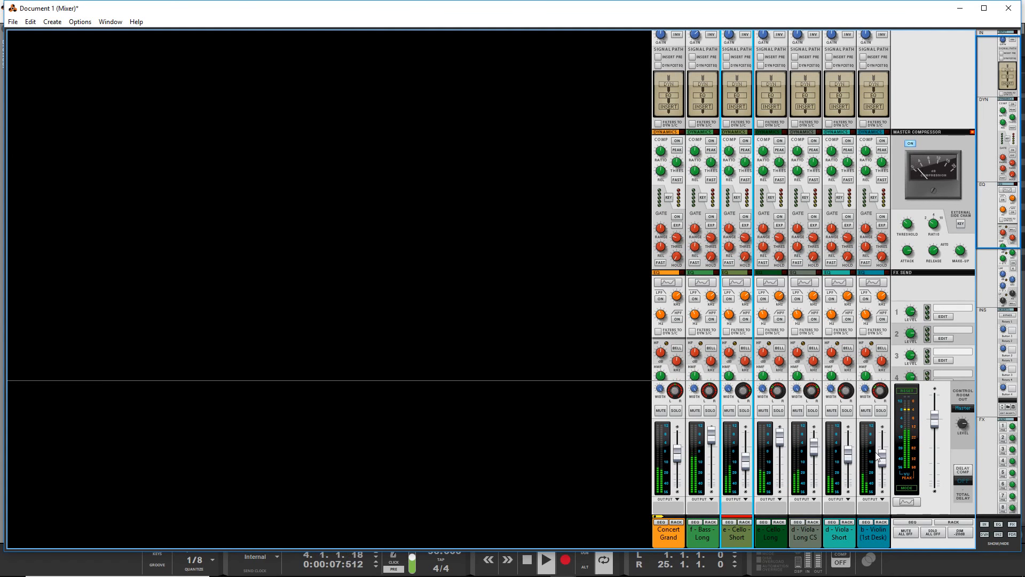
click(910, 224)
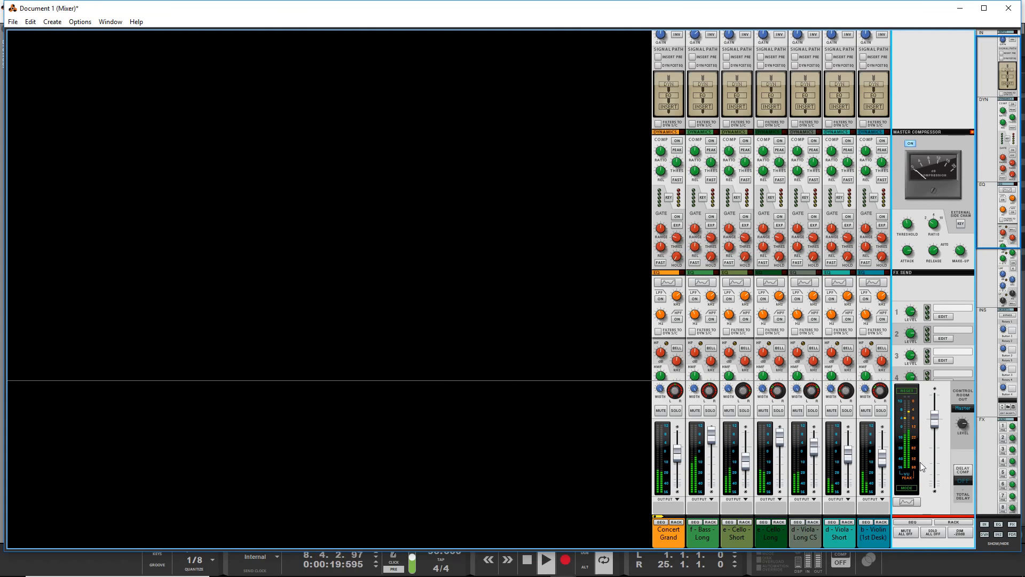
Rebalance the violin channel's fader against the playing mix, settling a little above -8.78 dB, and stop playback.
drag(885, 454, 881, 467)
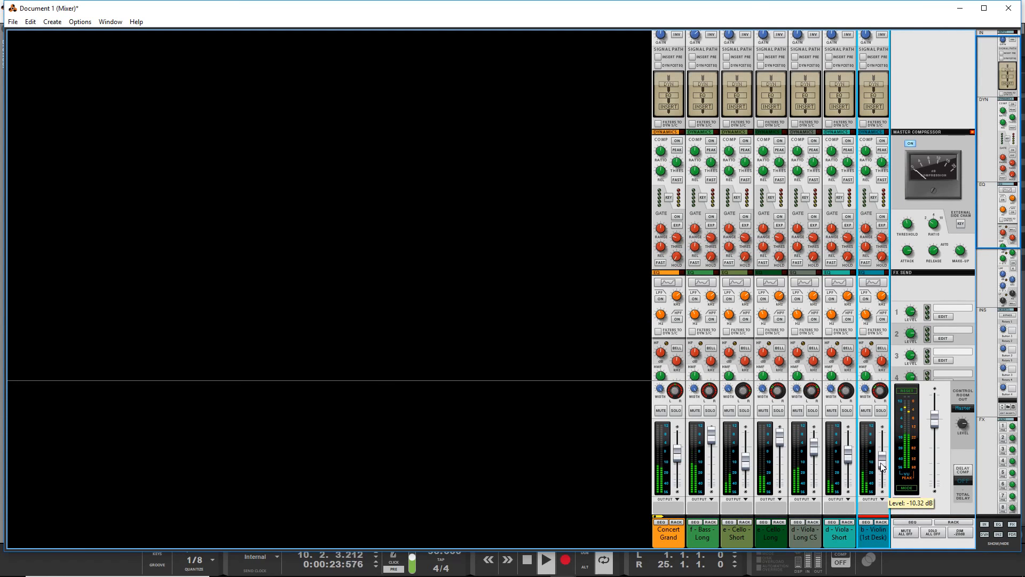
scroll(882, 464, up, 4)
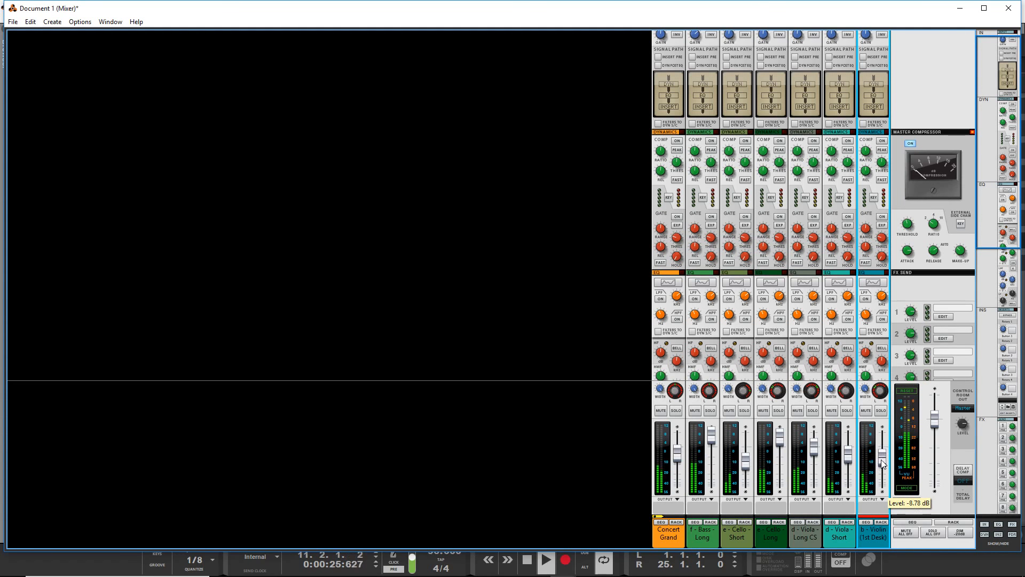
drag(881, 458, 885, 456)
key(space)
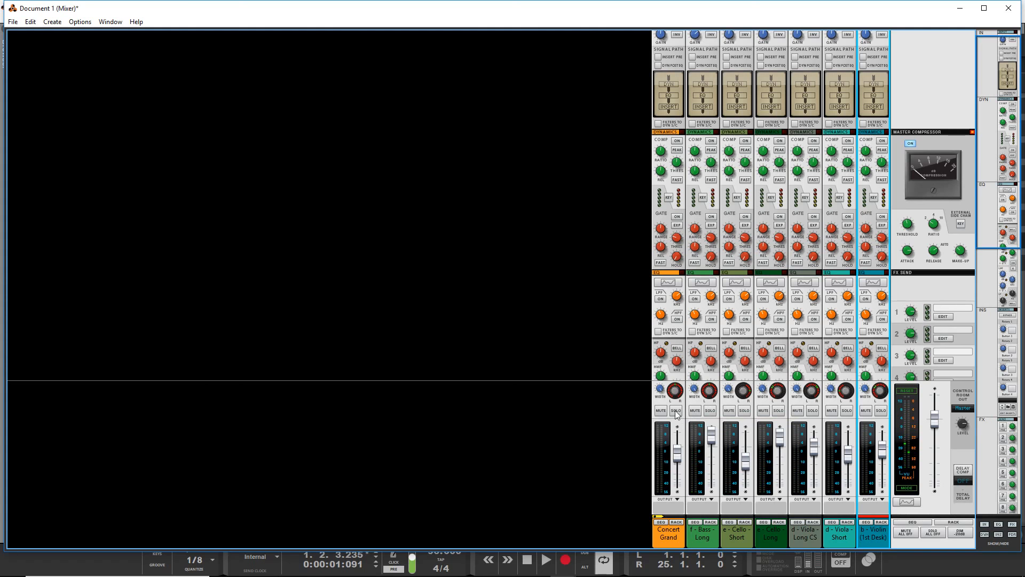
scroll(692, 323, up, 1)
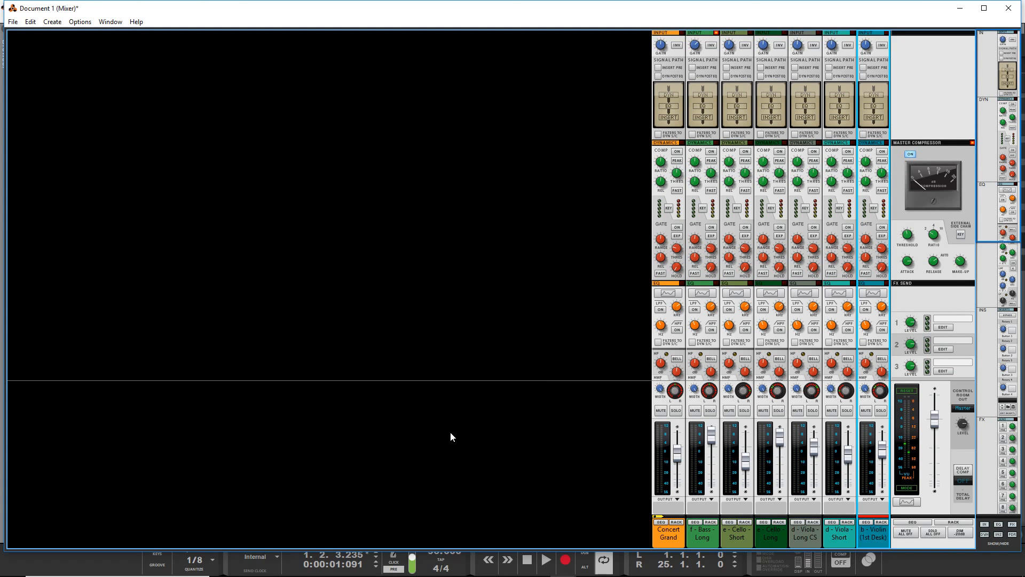